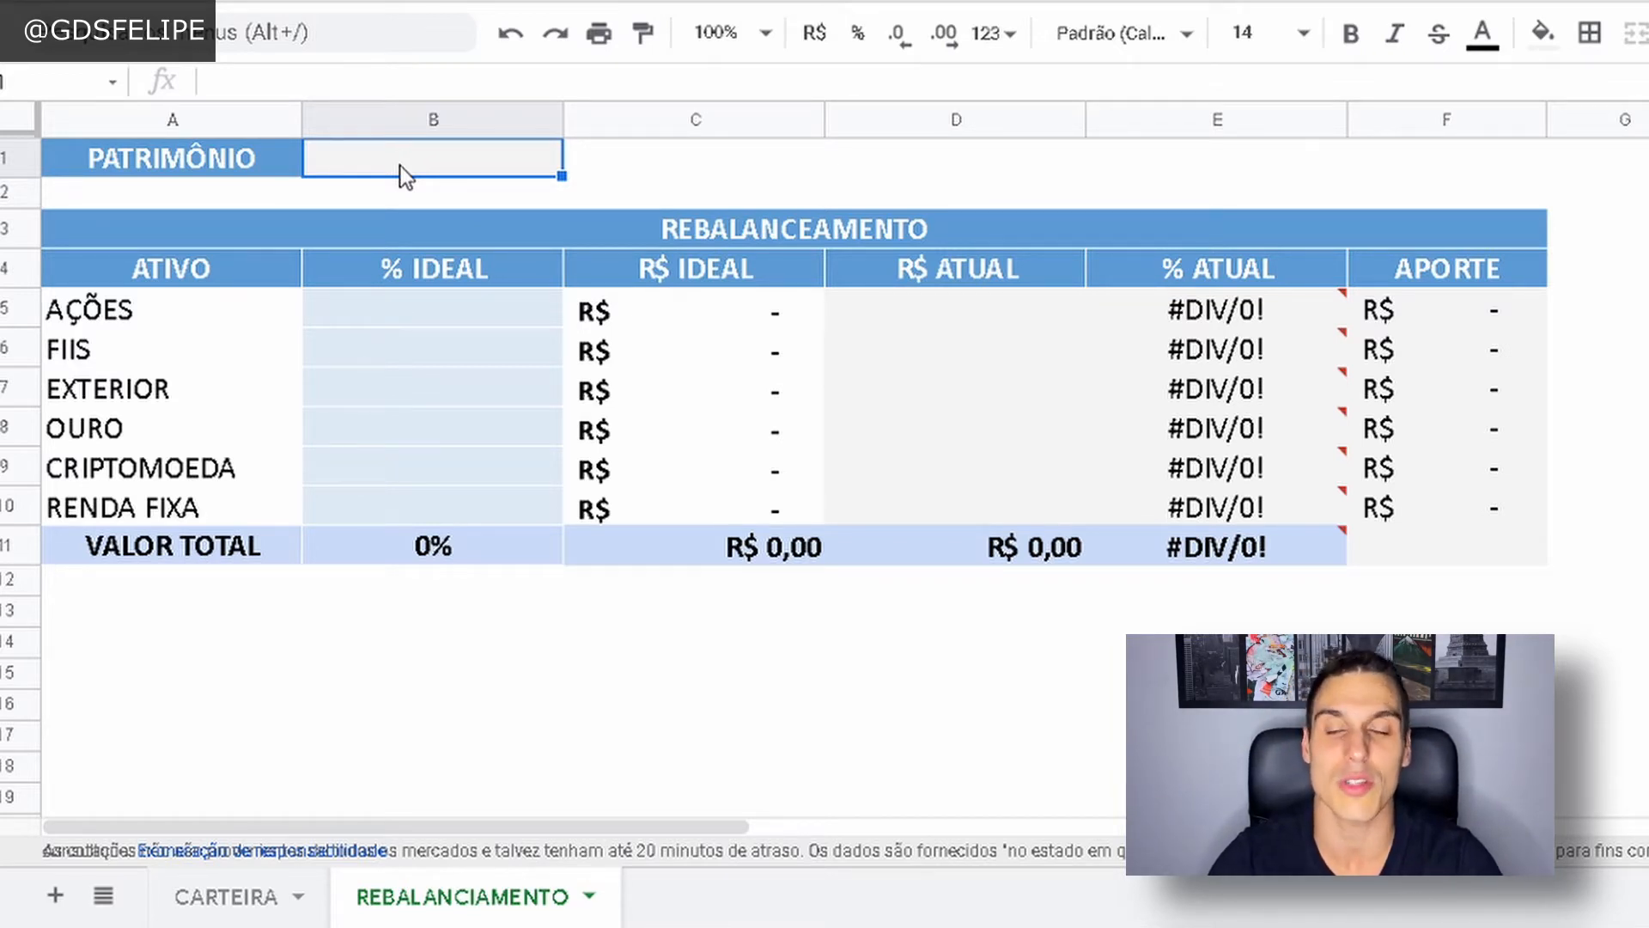
# Set the PATRIMÔNIO value to R$ 100.000 and the ideal percentage for RENDA FIXA to 50%.
pyautogui.write('100000')
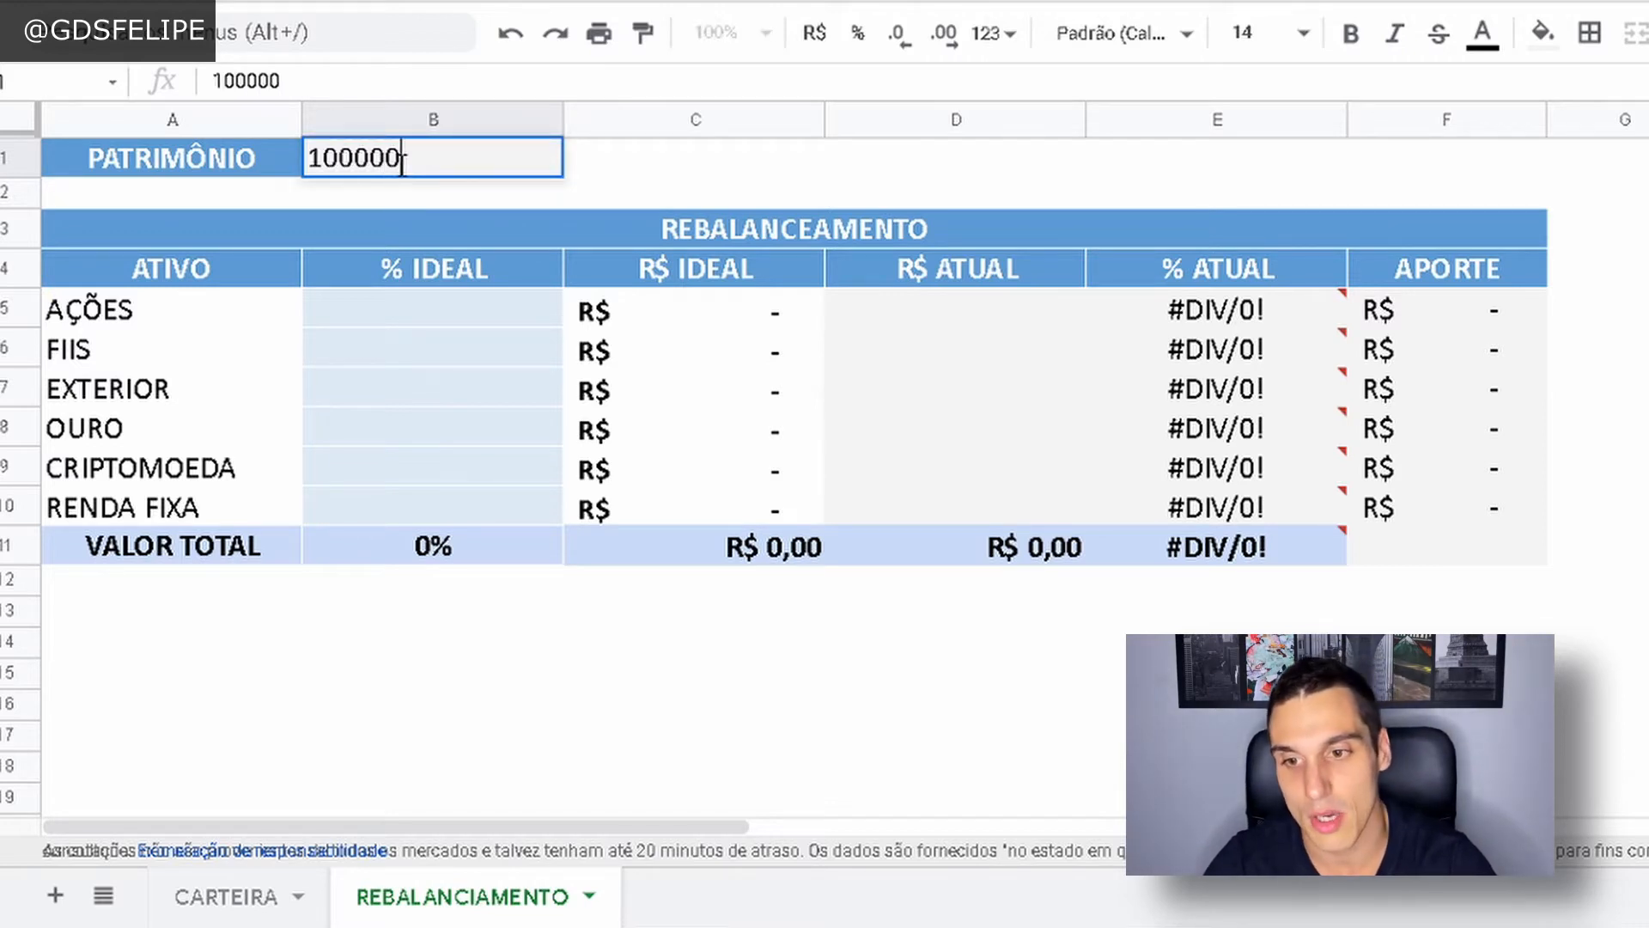
pyautogui.press('Return')
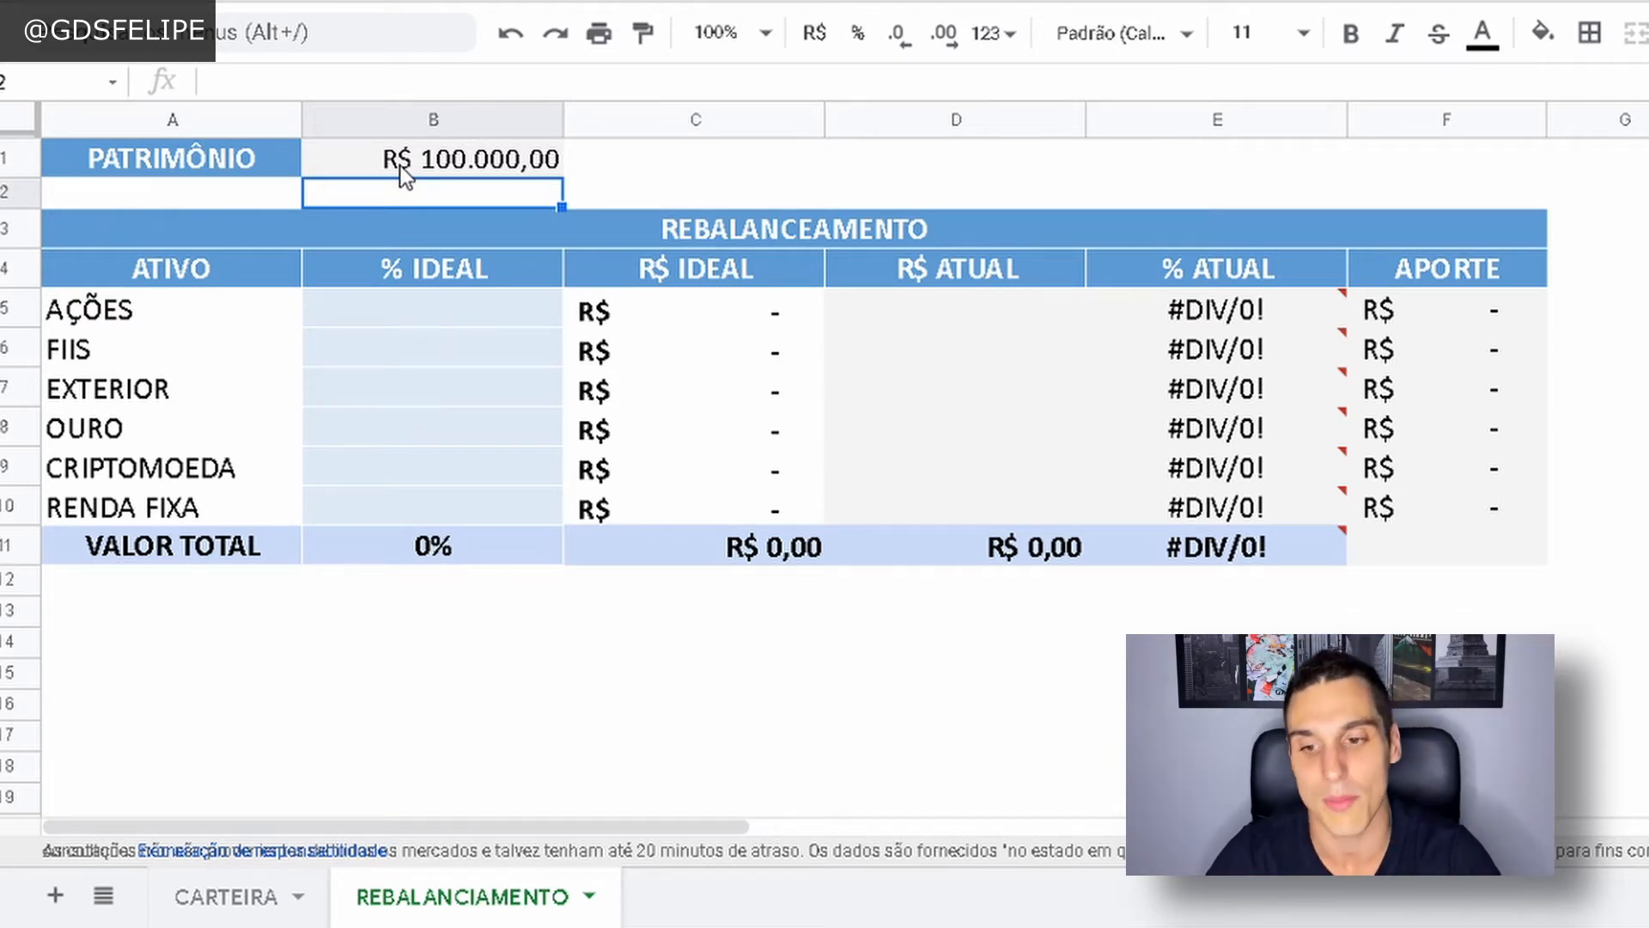
pyautogui.click(422, 510)
pyautogui.write('50')
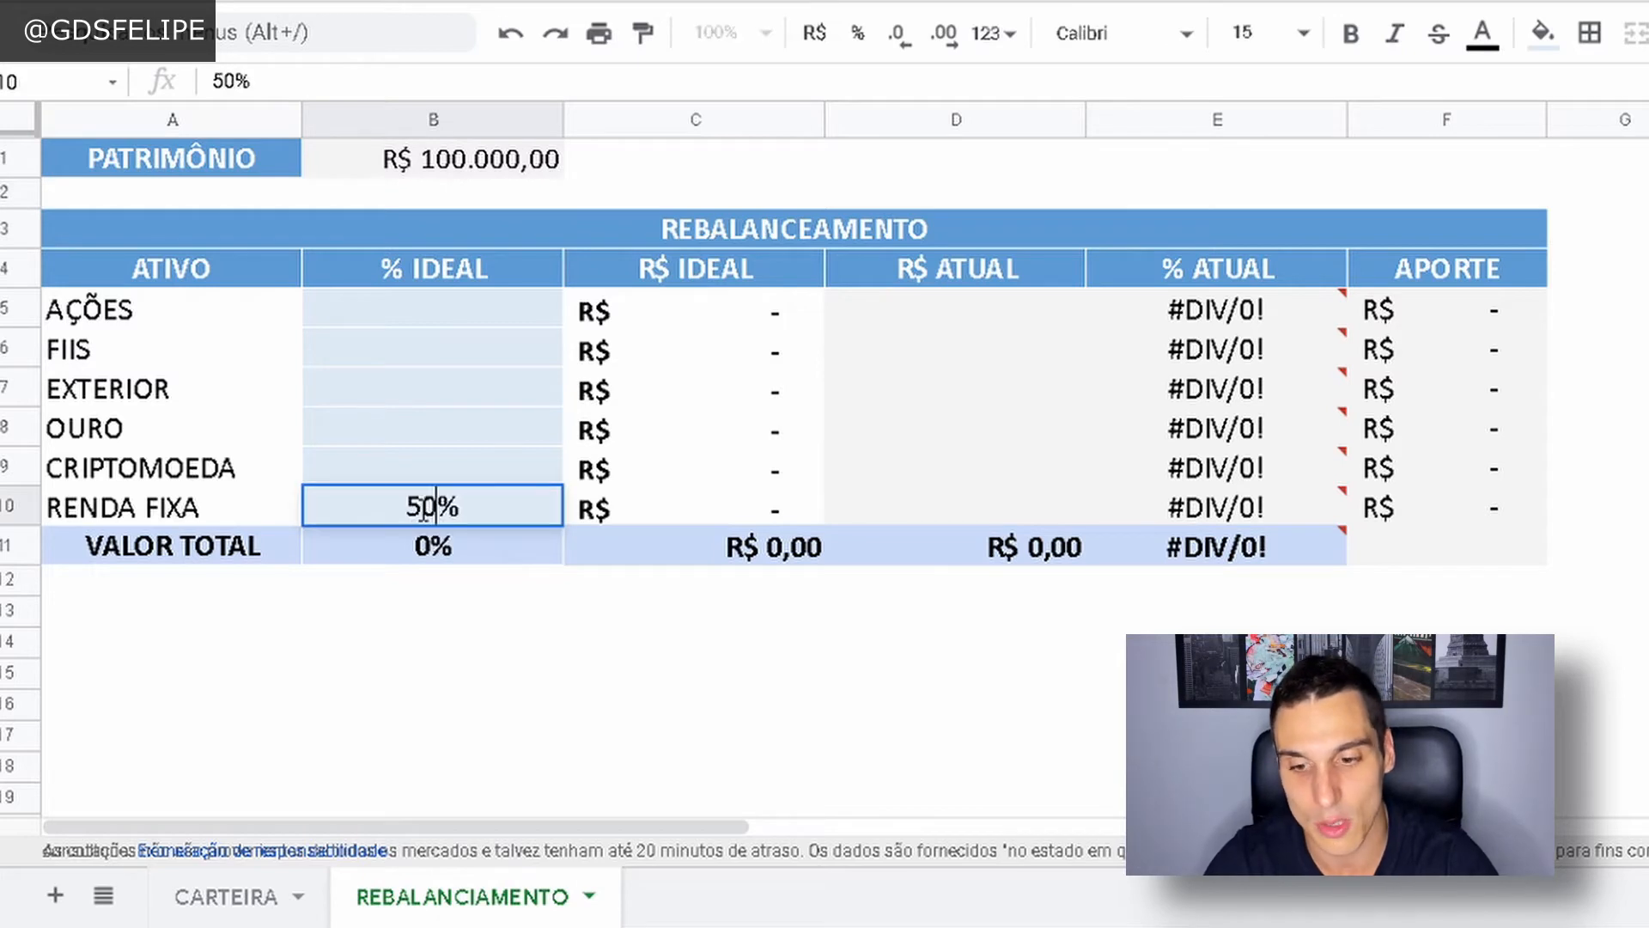
pyautogui.press('Return')
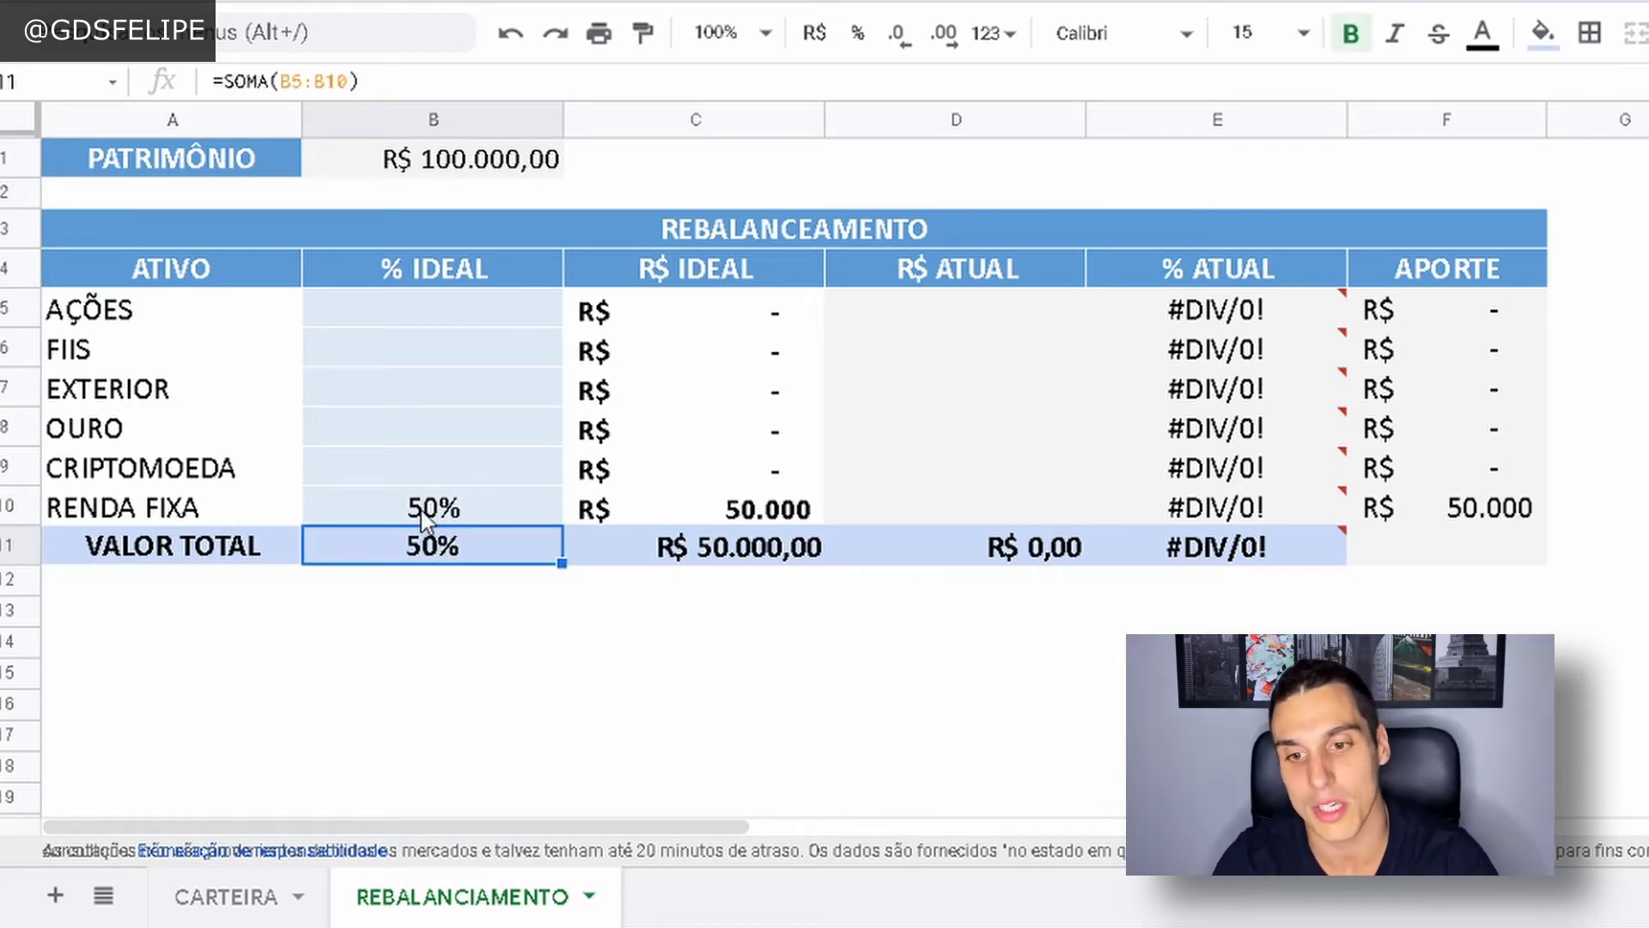
pyautogui.click(623, 519)
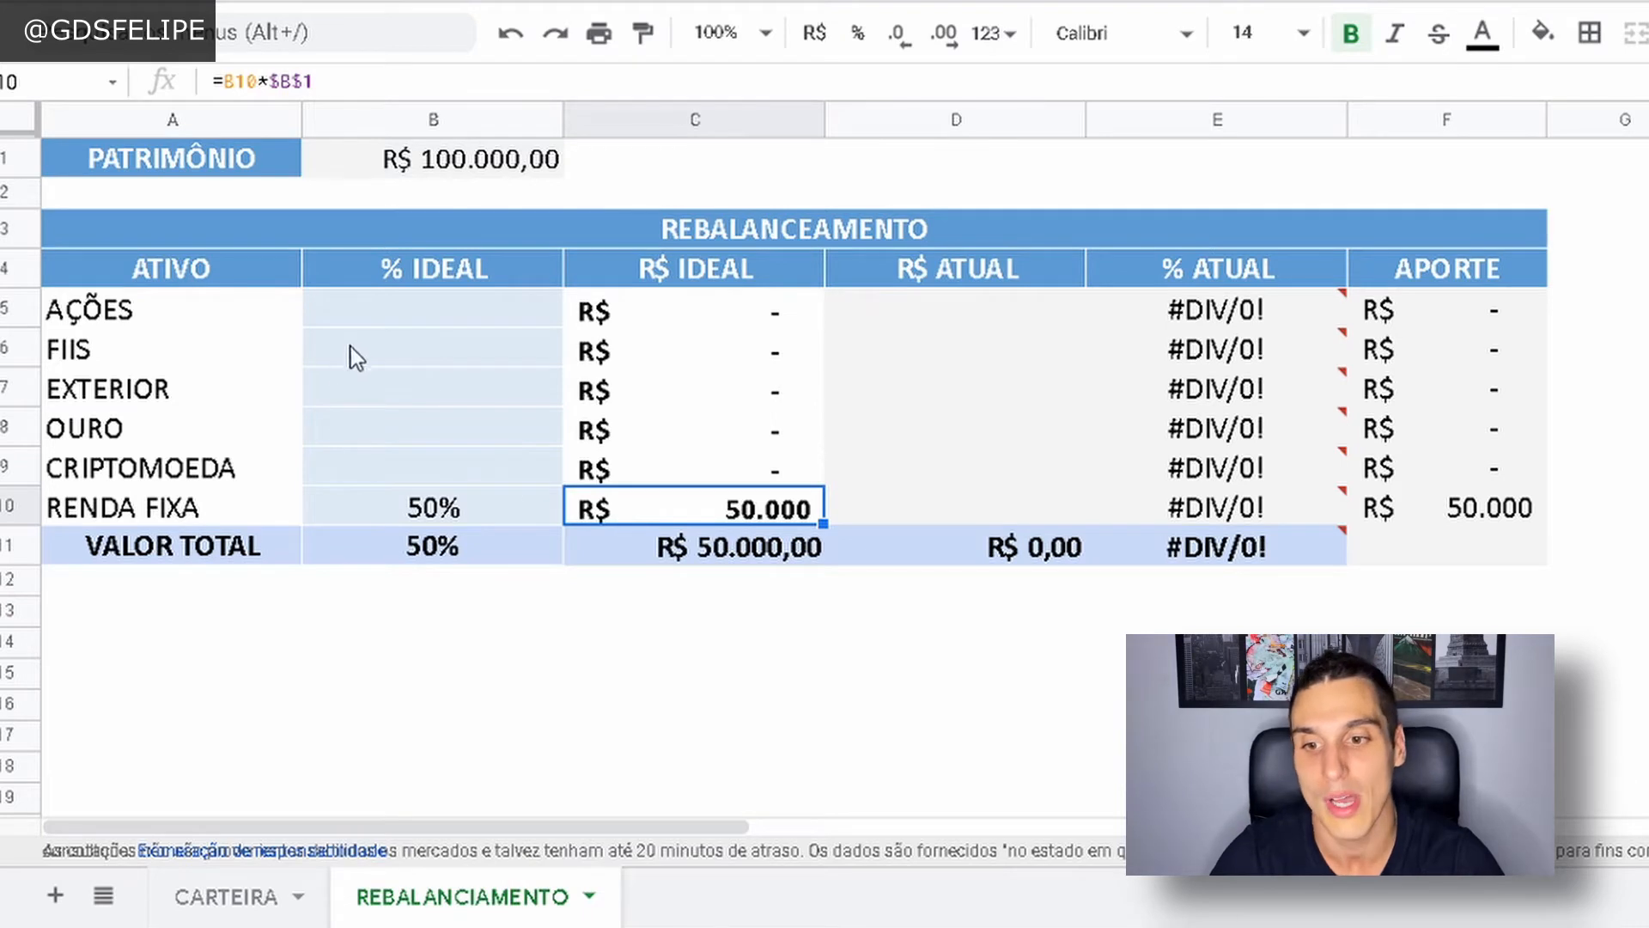
# Enter the ideal percentages 20% for AÇÕES and 10% for FIIS in the rebalancing table.
pyautogui.click(369, 323)
pyautogui.write('20')
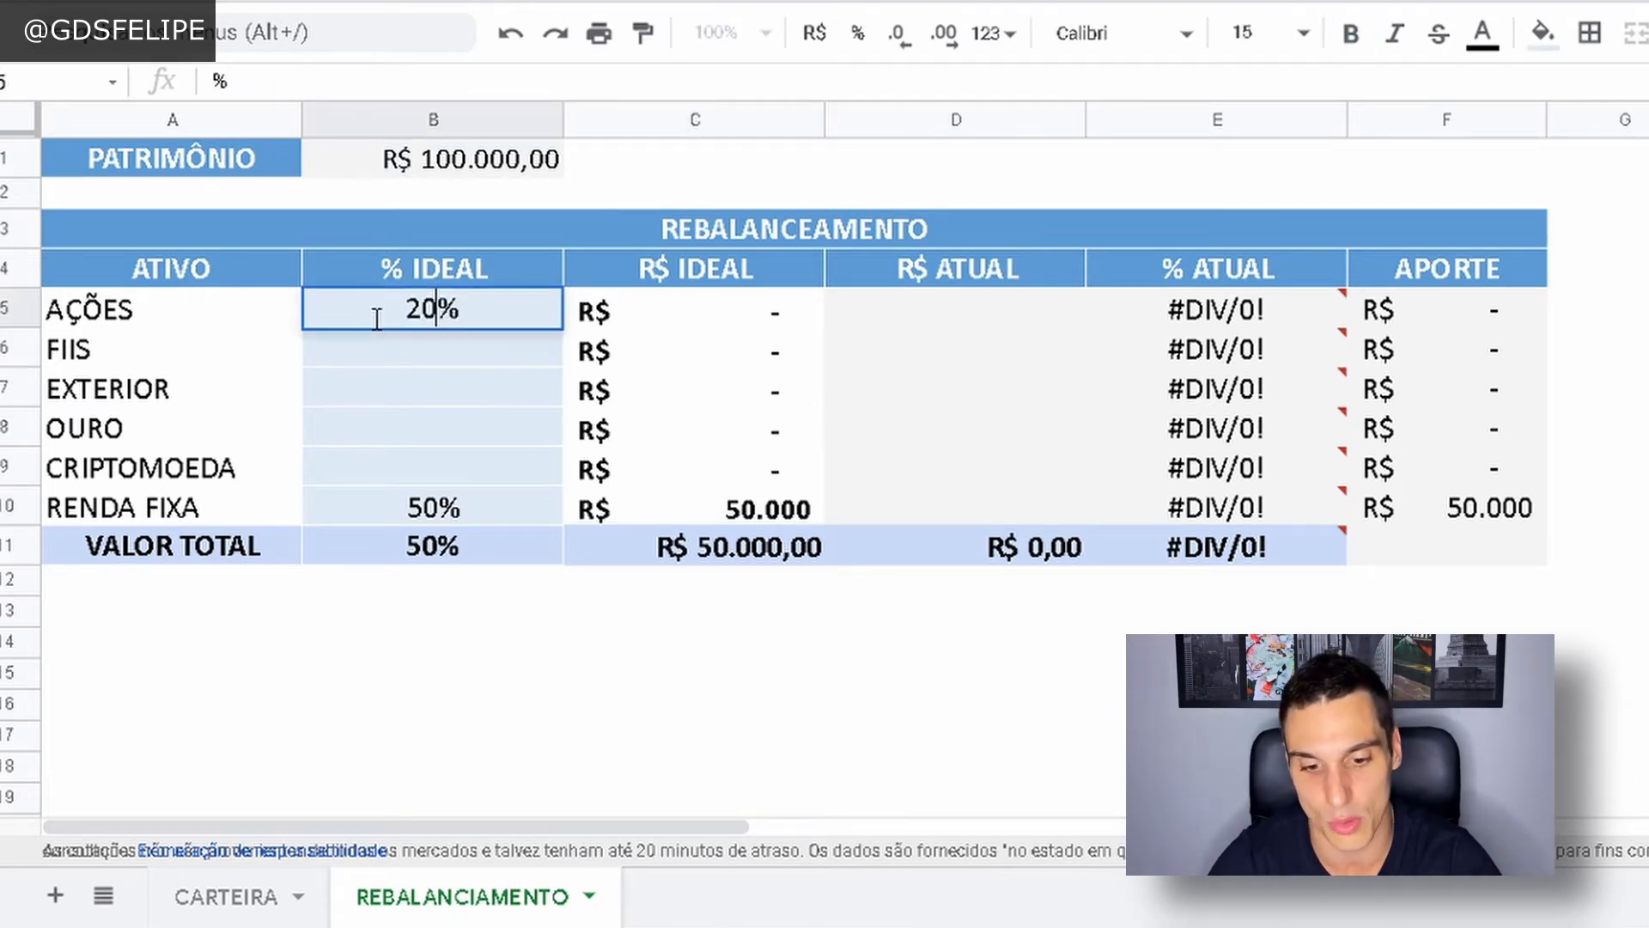
pyautogui.press('Return')
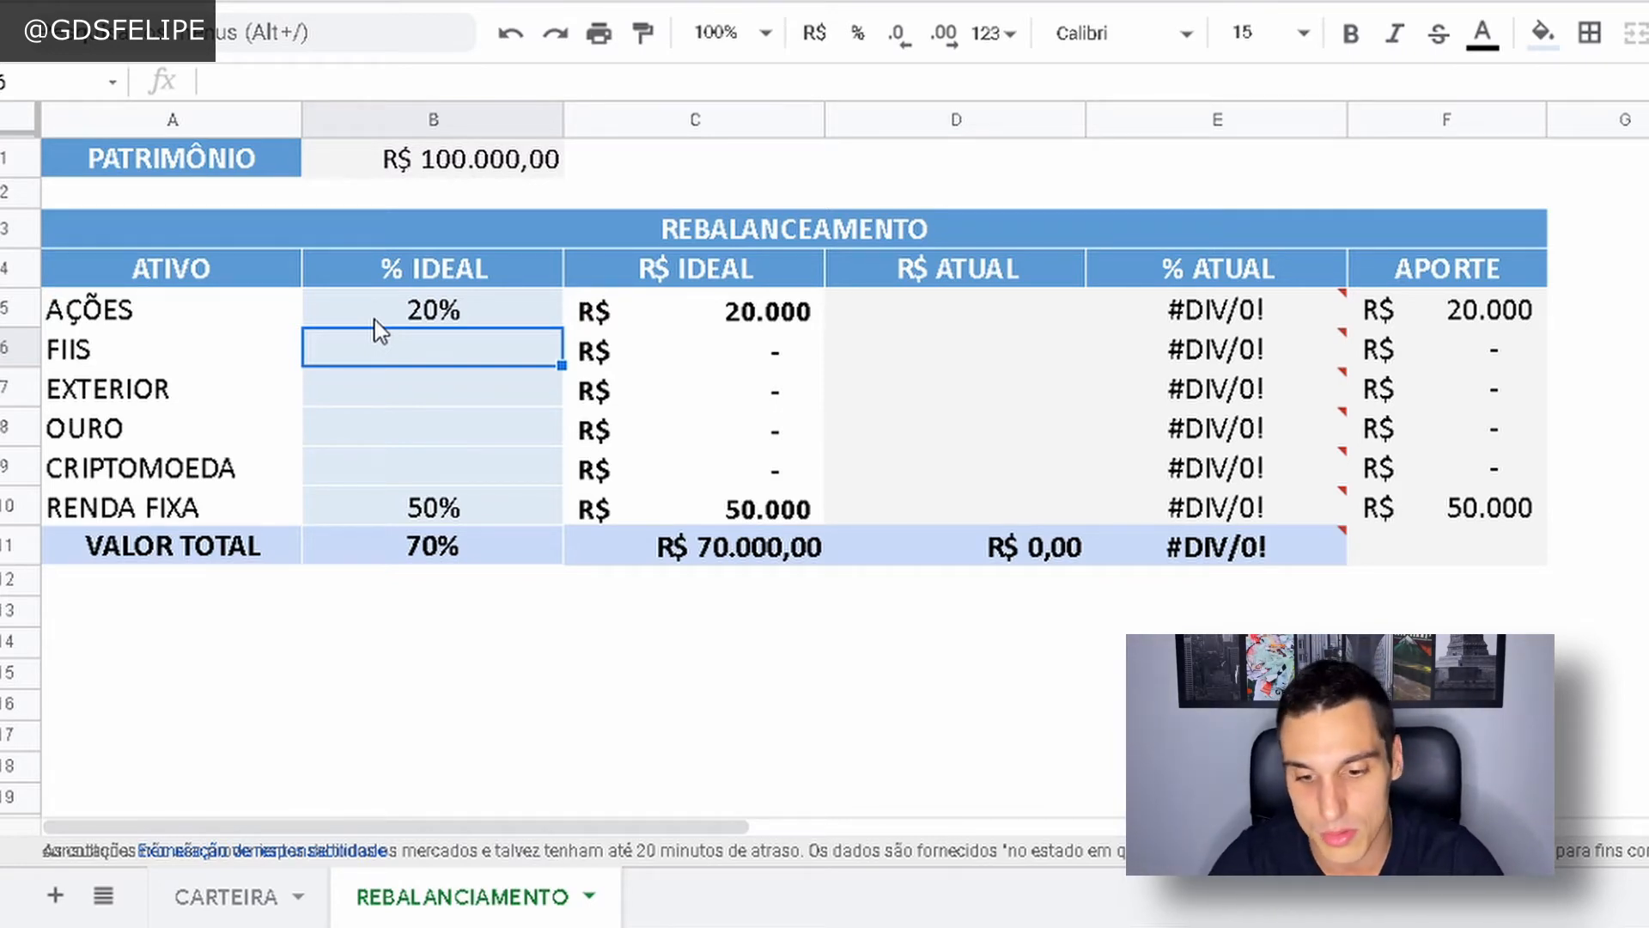
pyautogui.write('10%')
pyautogui.press('Return')
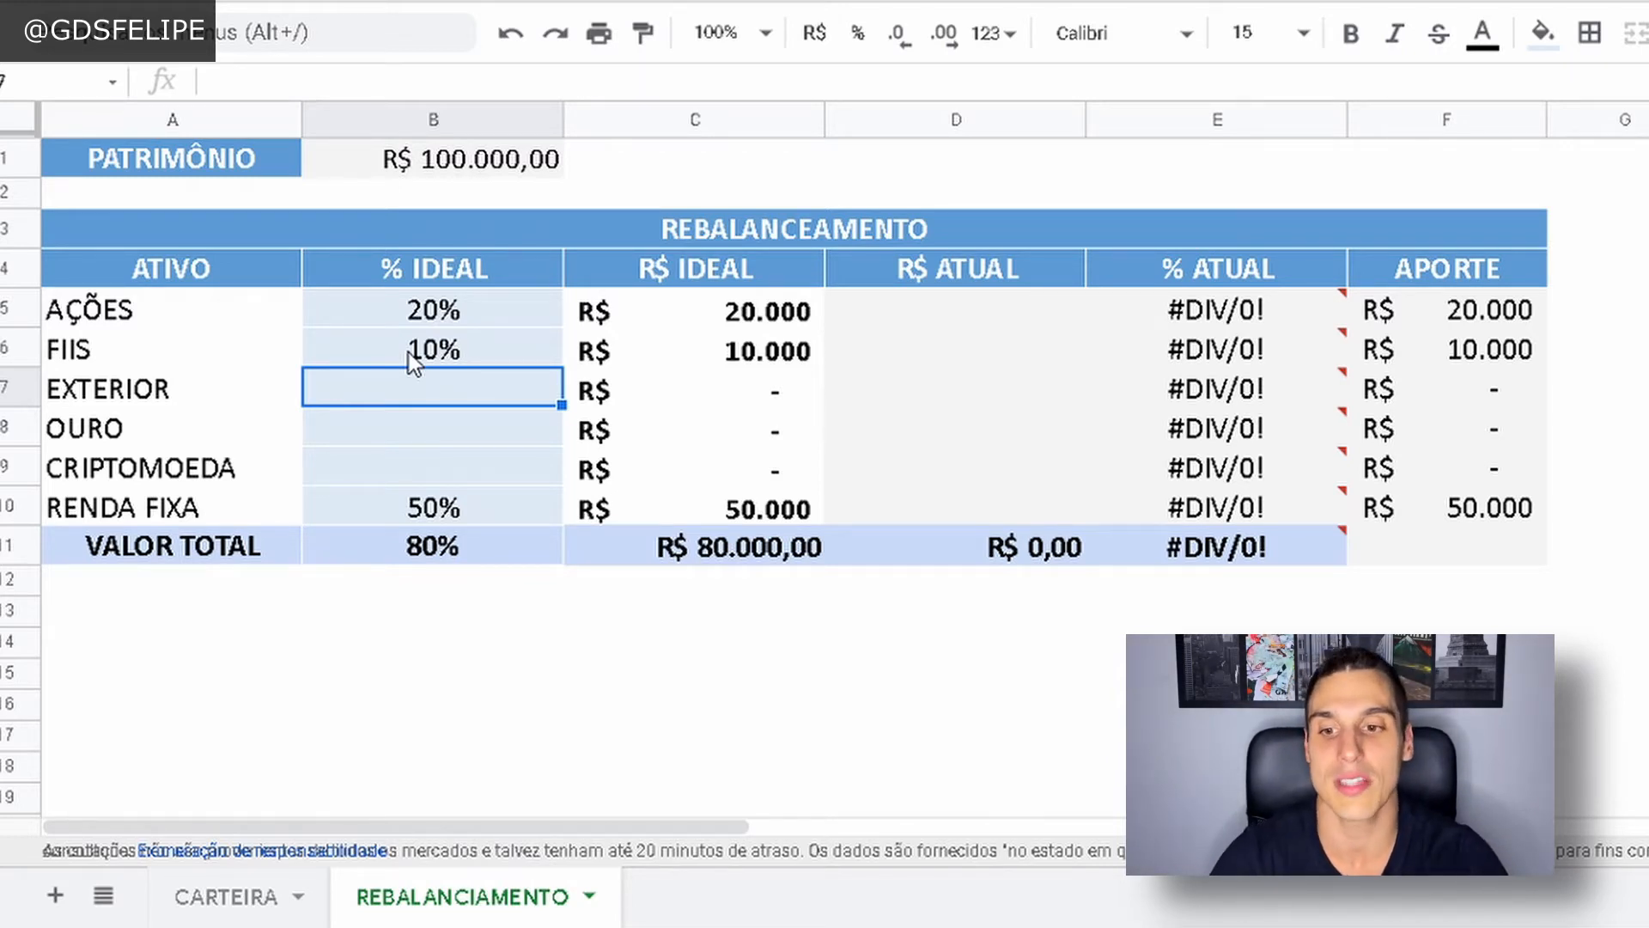
# Enter the ideal percentages 10% for EXTERIOR, 5% for OURO and 5% for CRIPTOMOEDA.
pyautogui.write('10')
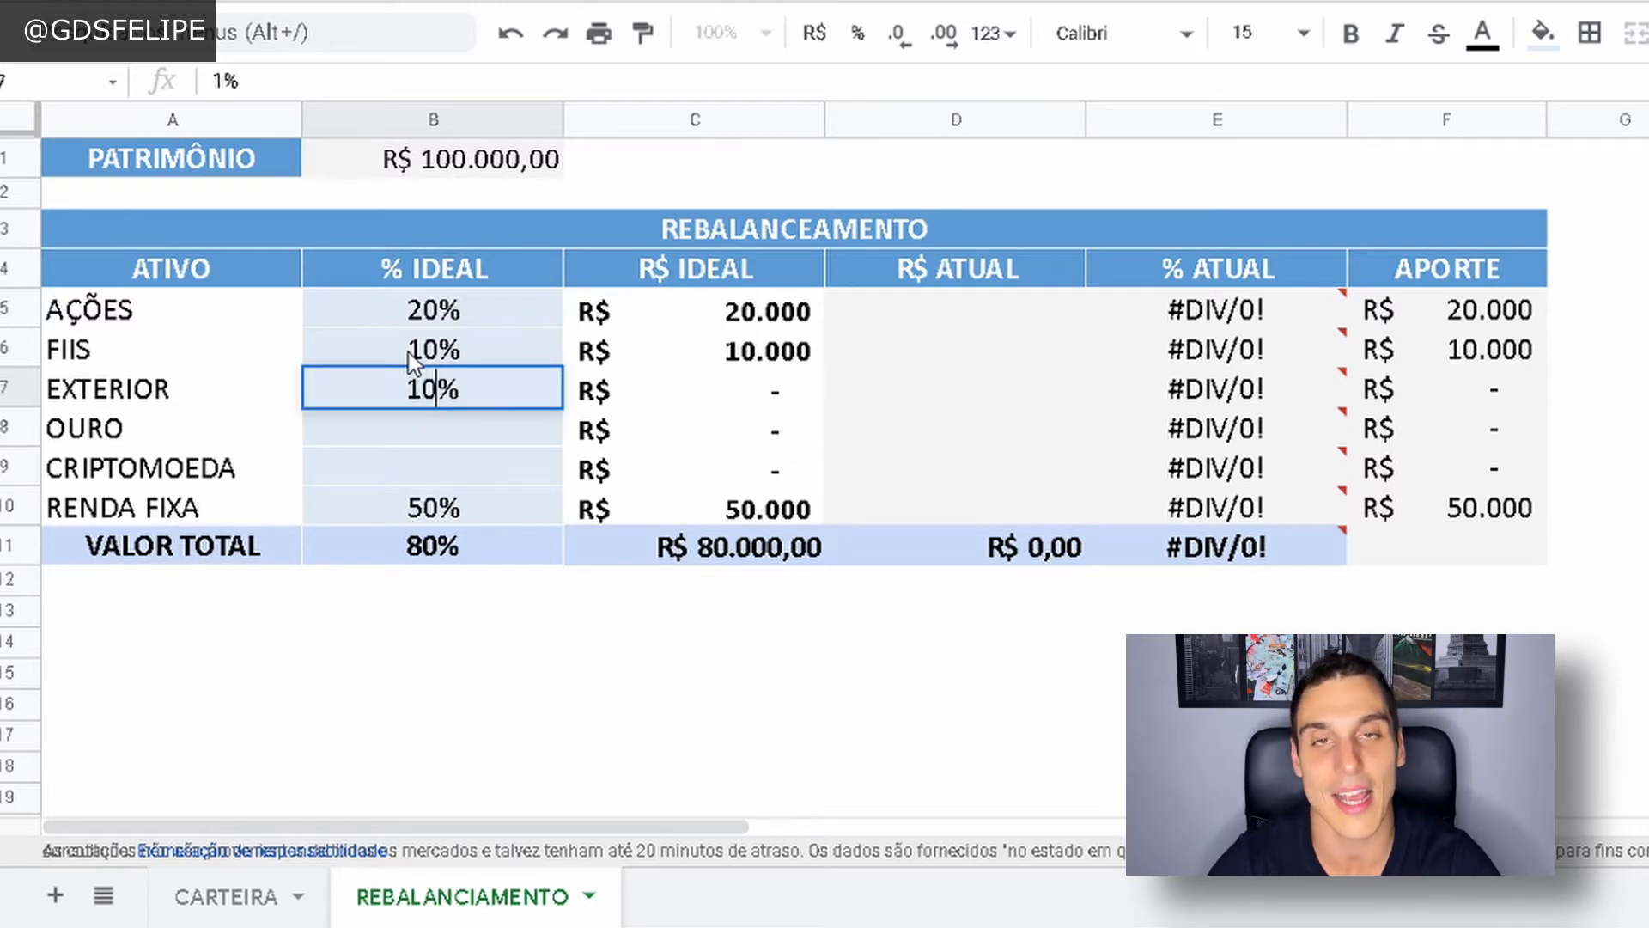
pyautogui.press('Return')
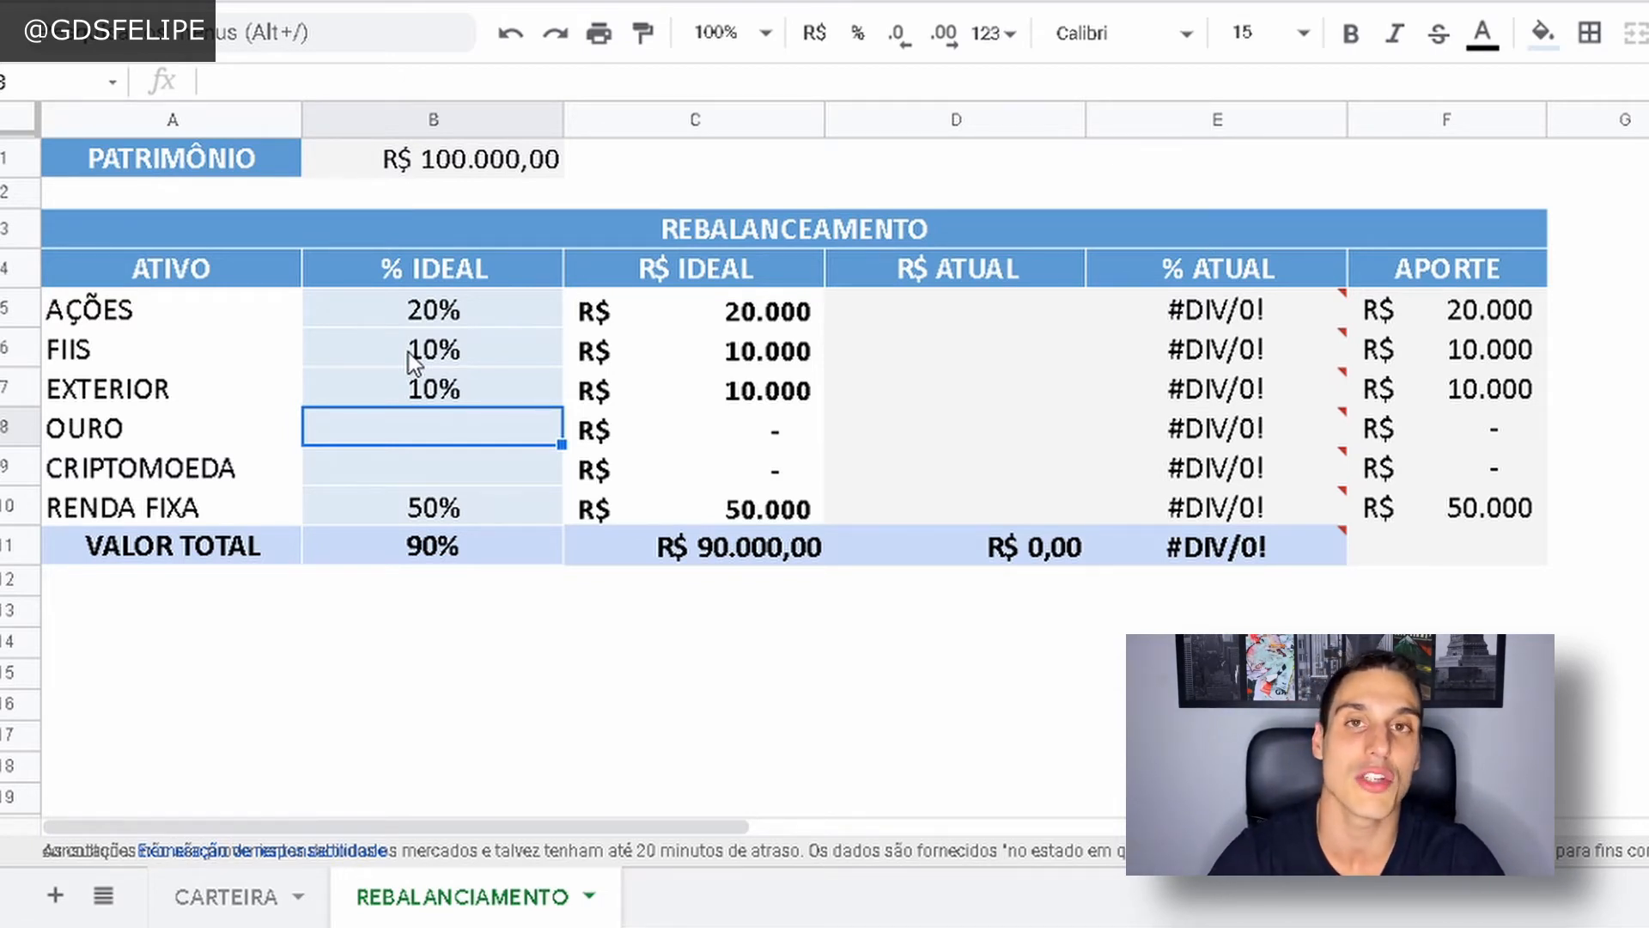
pyautogui.write('5')
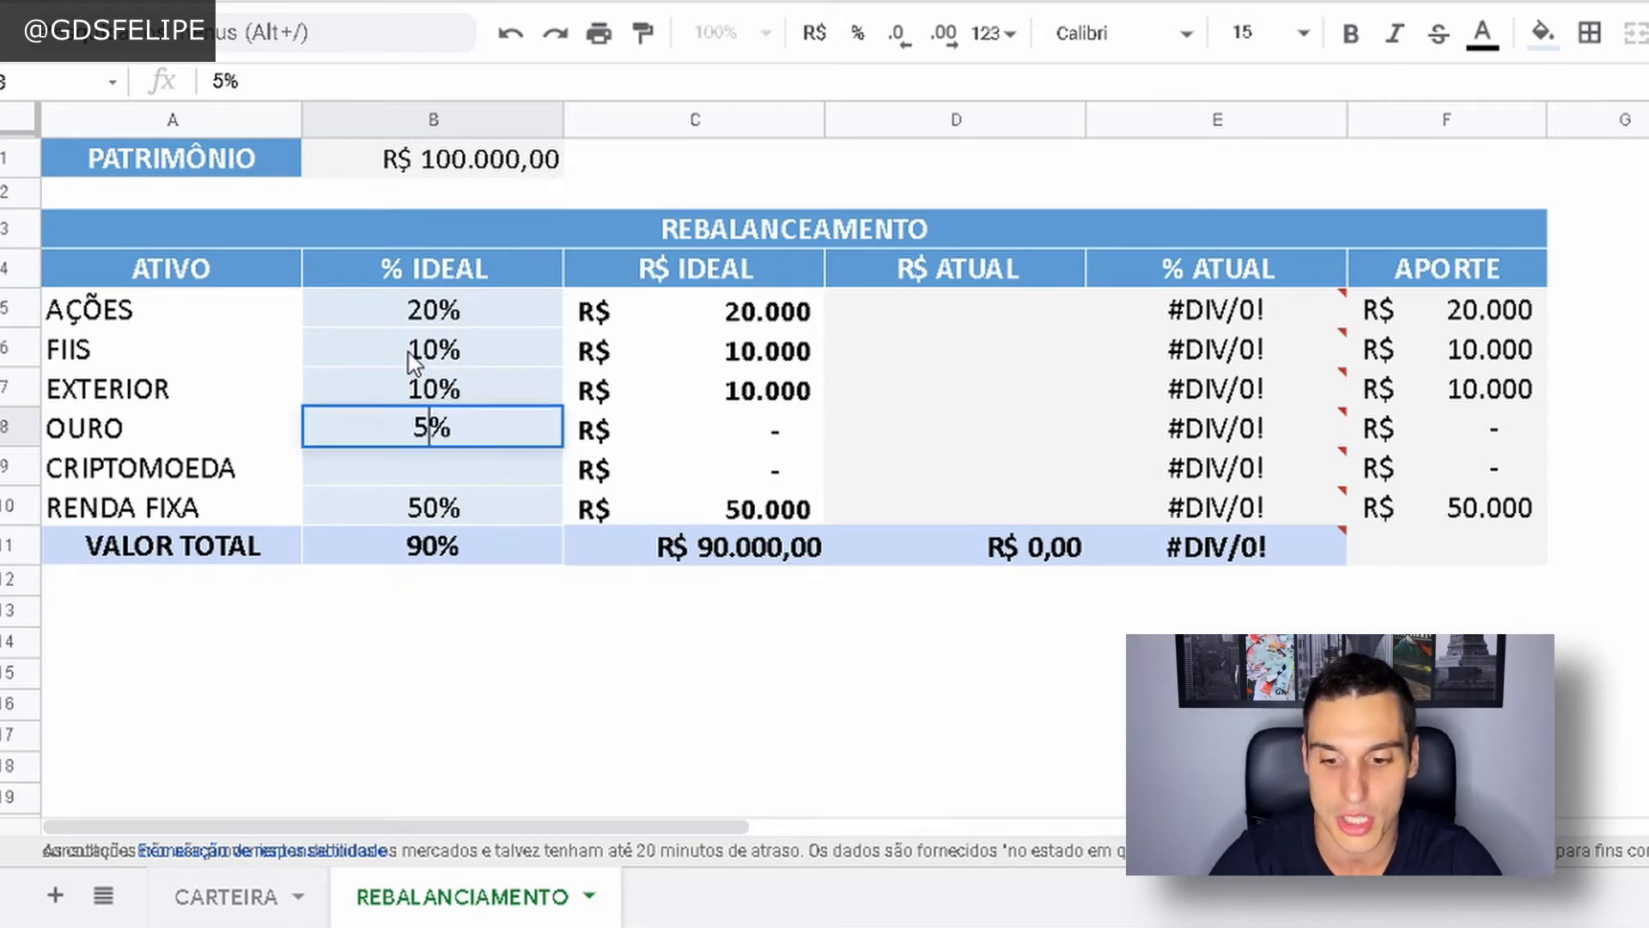
pyautogui.press('Return')
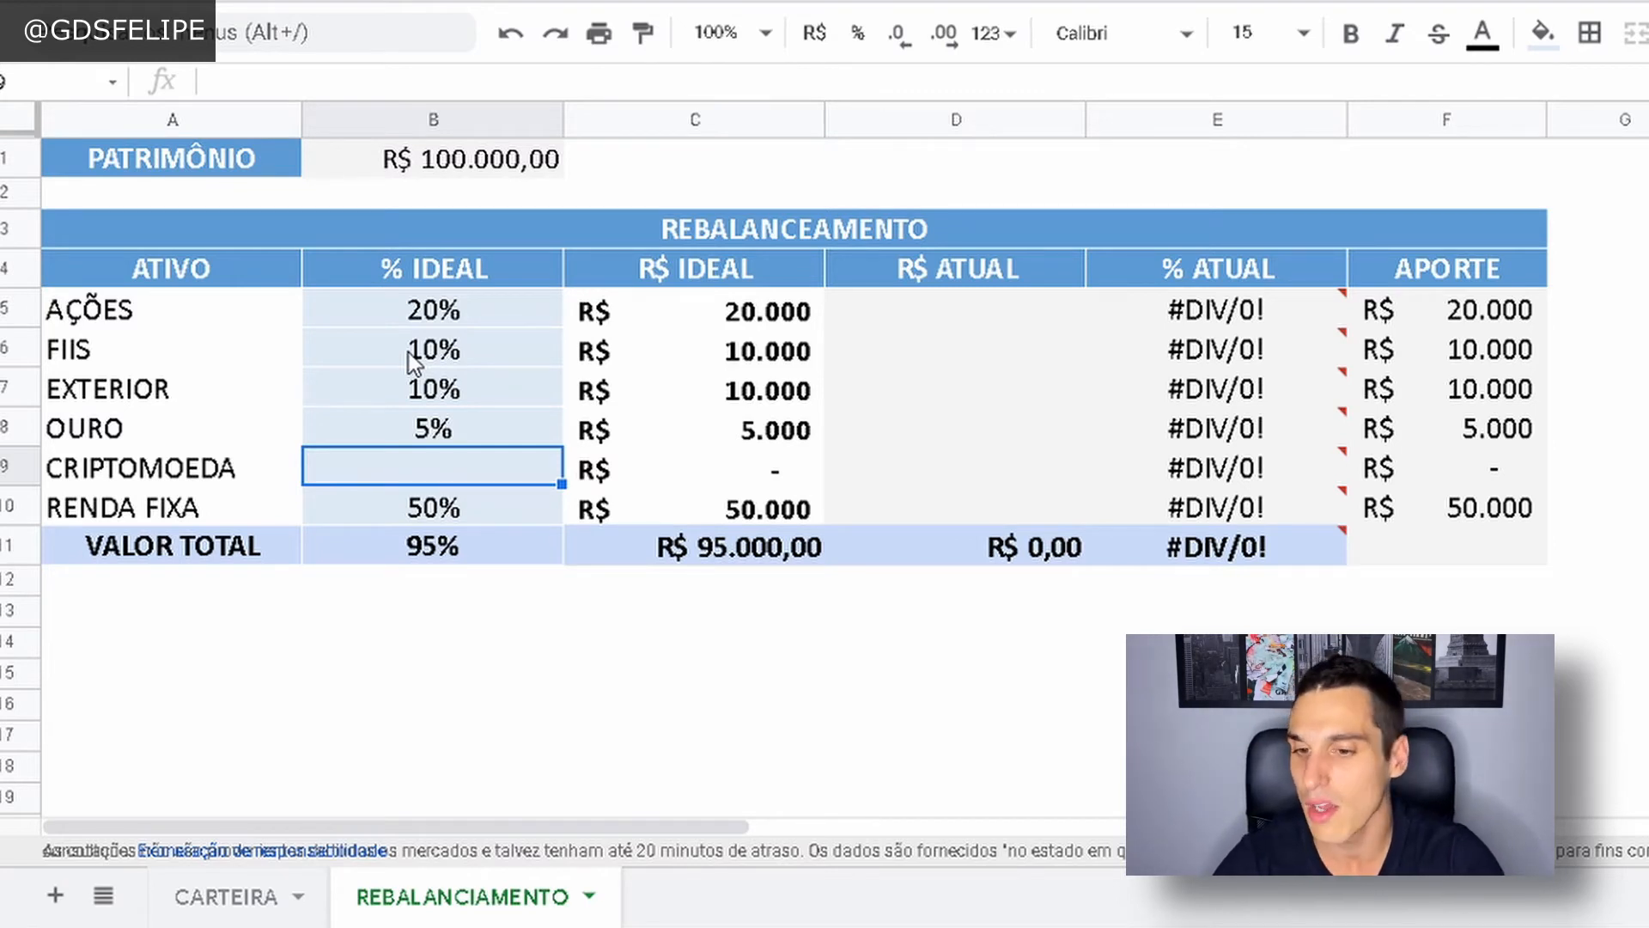
pyautogui.write('5')
pyautogui.press('Return')
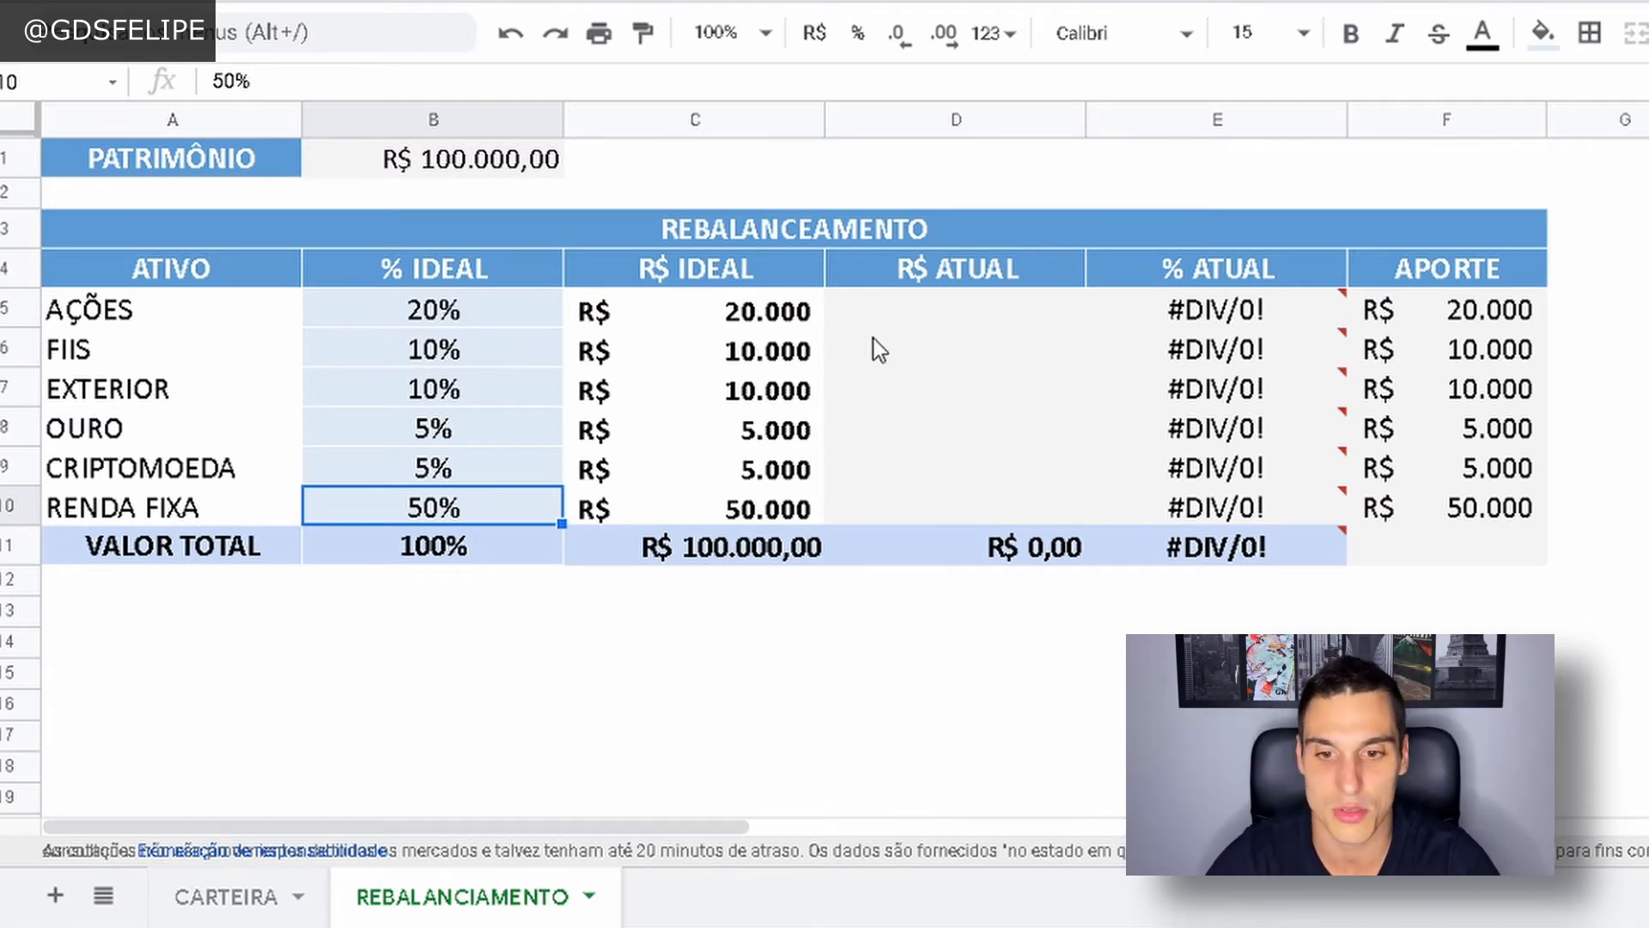
# Fill in the current amounts (R$ ATUAL): 30000 for AÇÕES, 12000 for FIIS and 8000 for EXTERIOR.
pyautogui.click(904, 312)
pyautogui.write('30000')
pyautogui.press('Return')
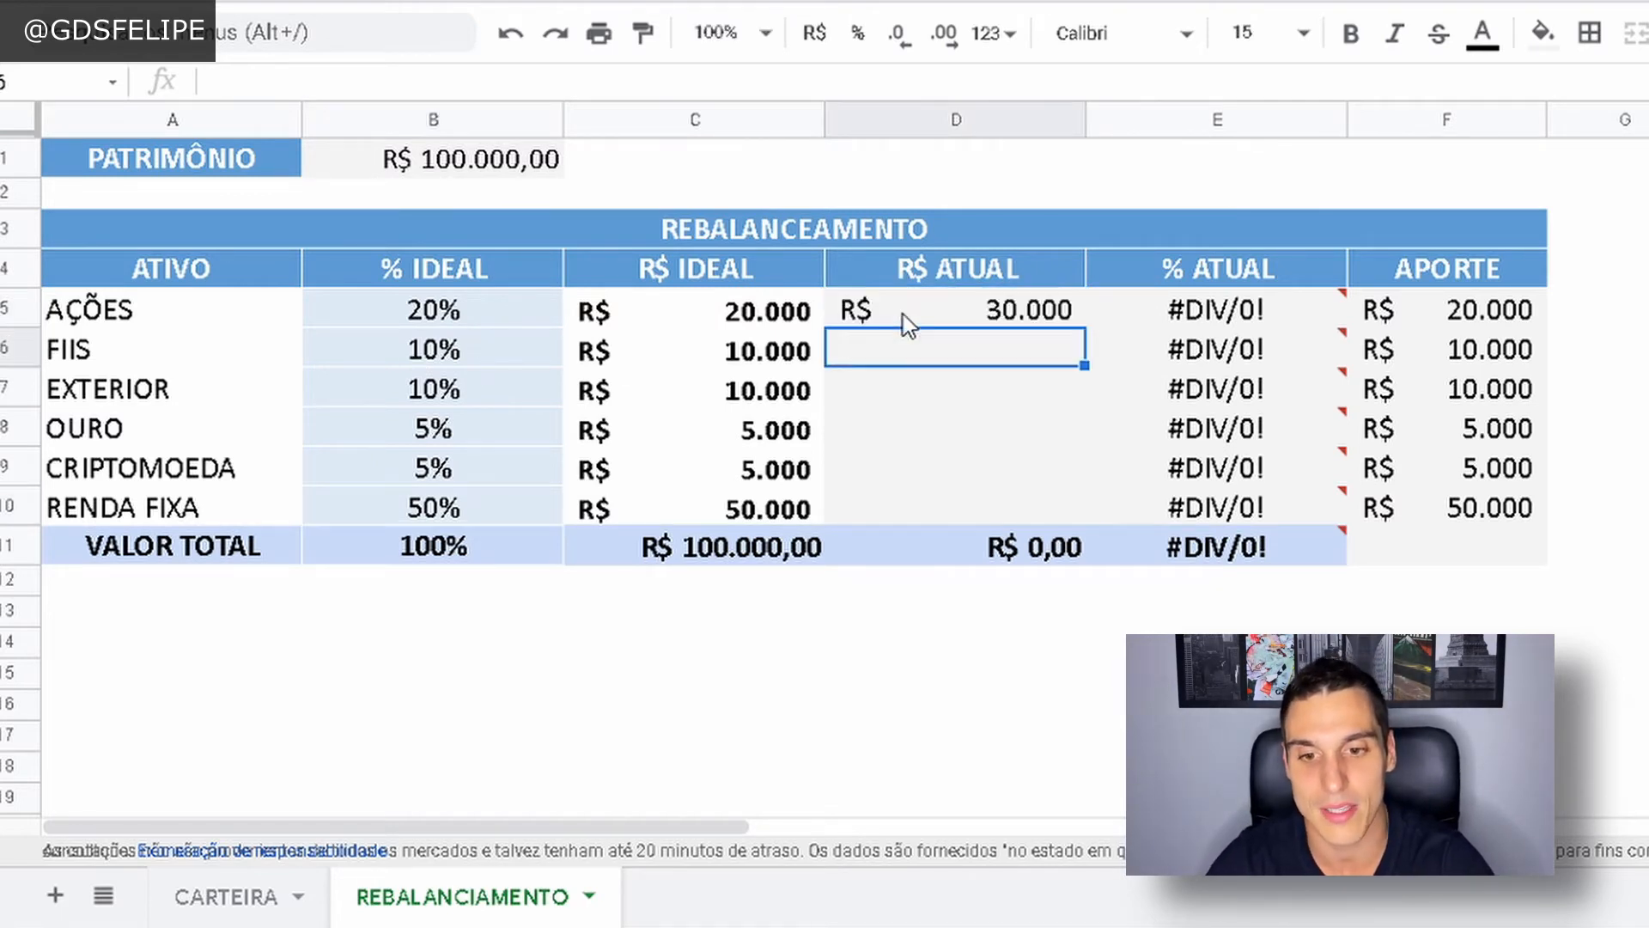
pyautogui.write('12000')
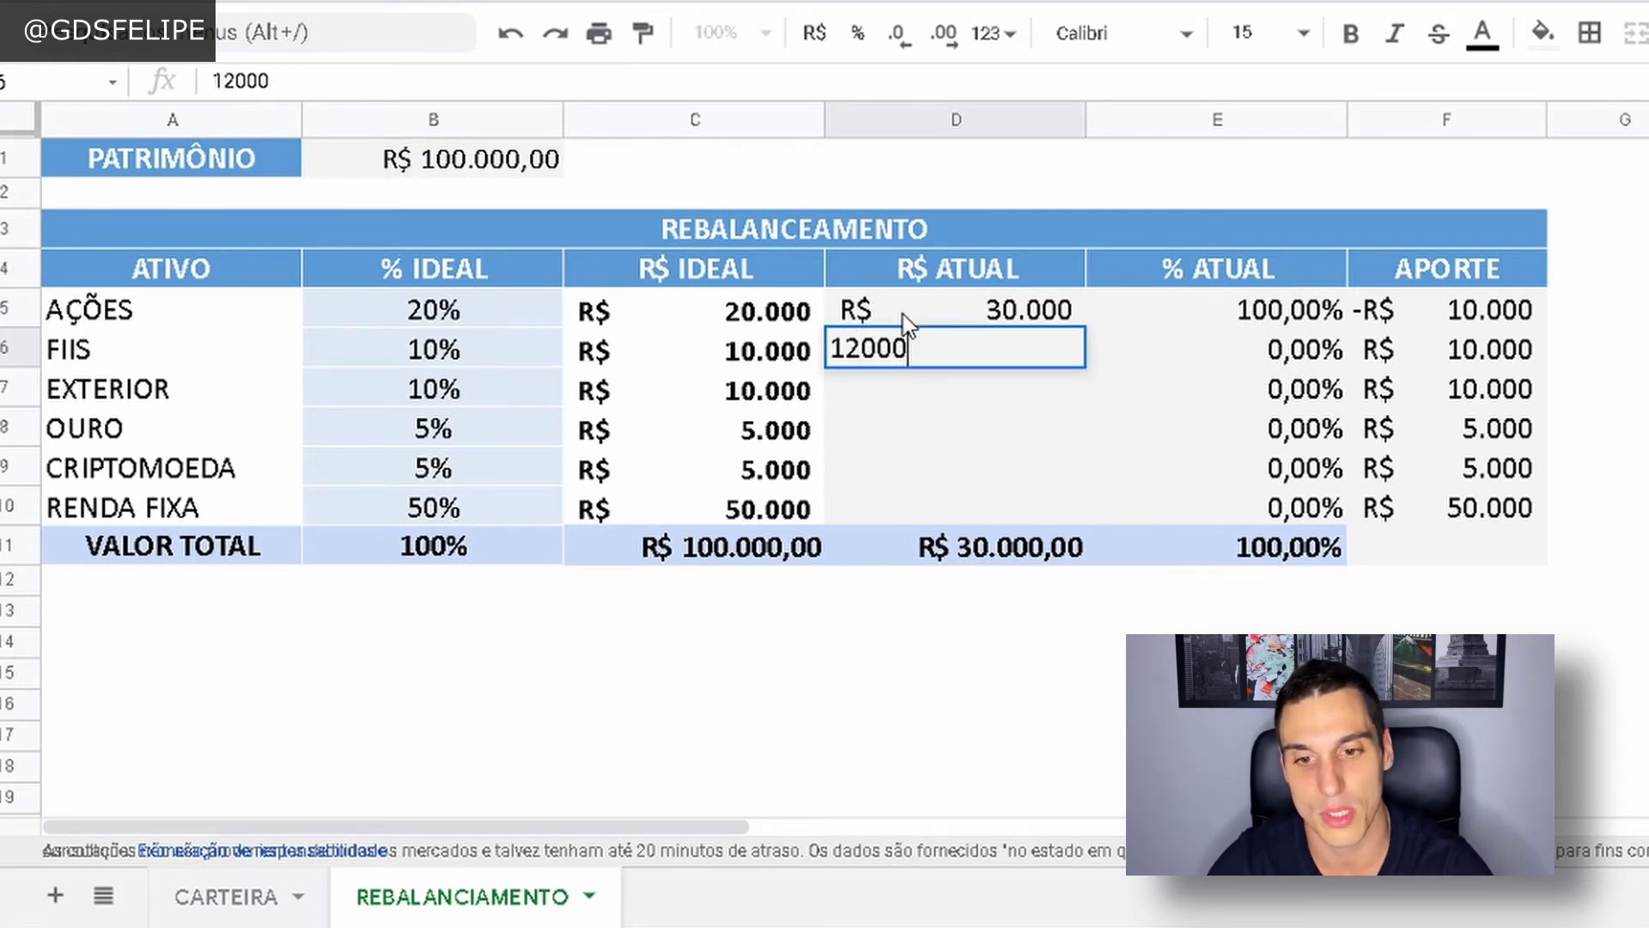
pyautogui.press('Return')
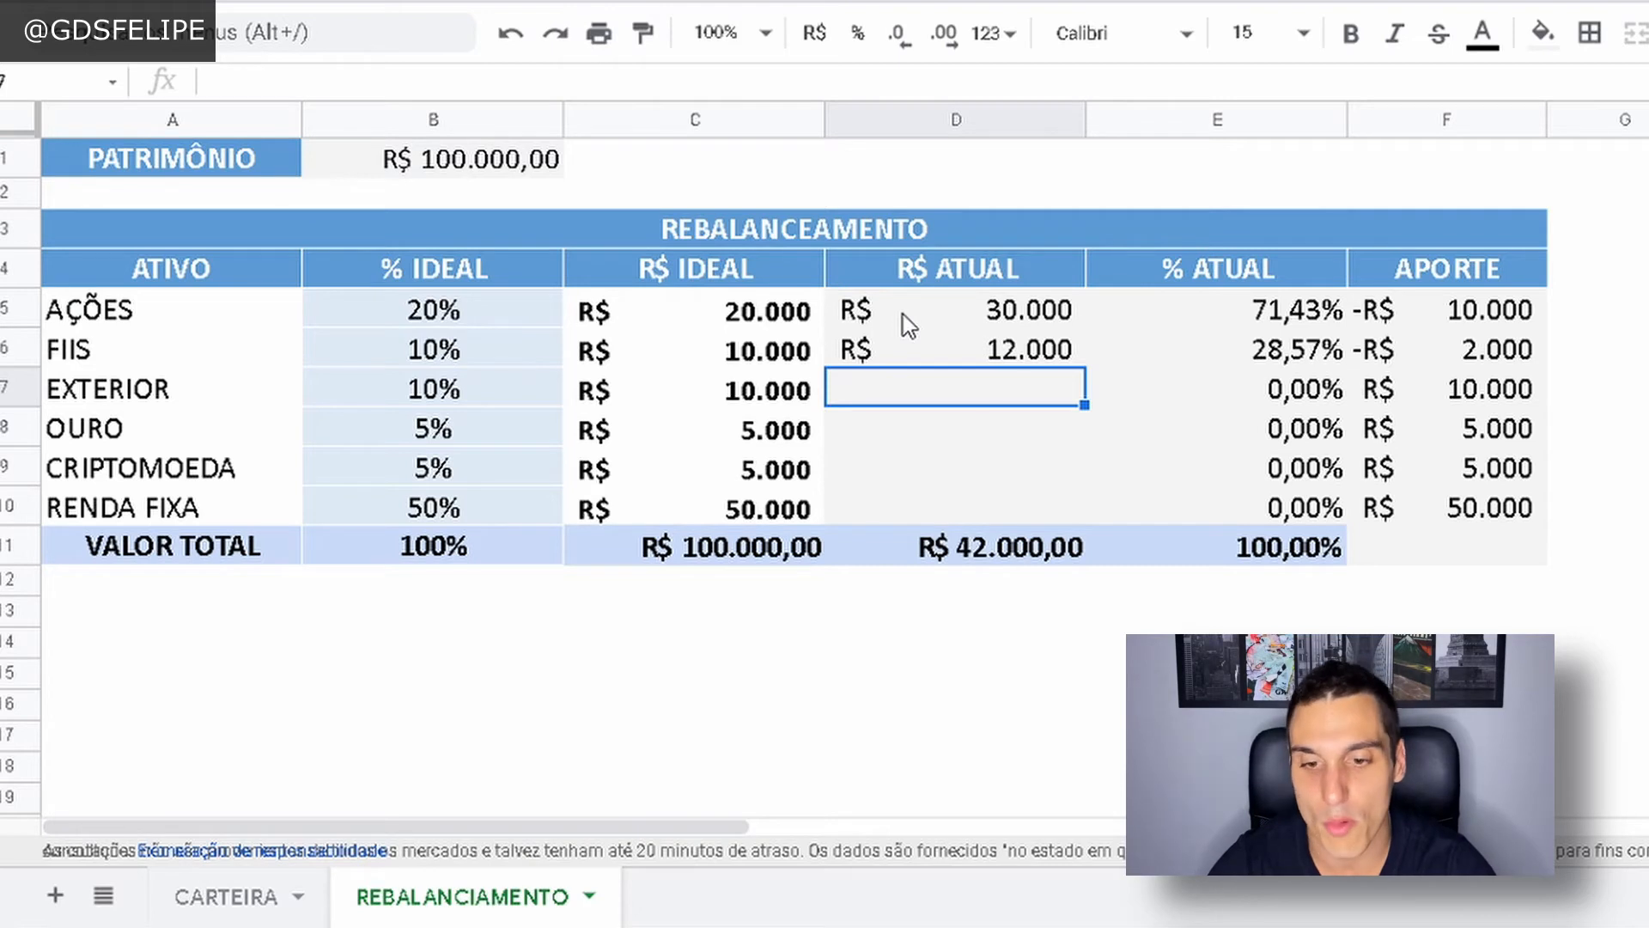
pyautogui.write('8000')
pyautogui.press('Return')
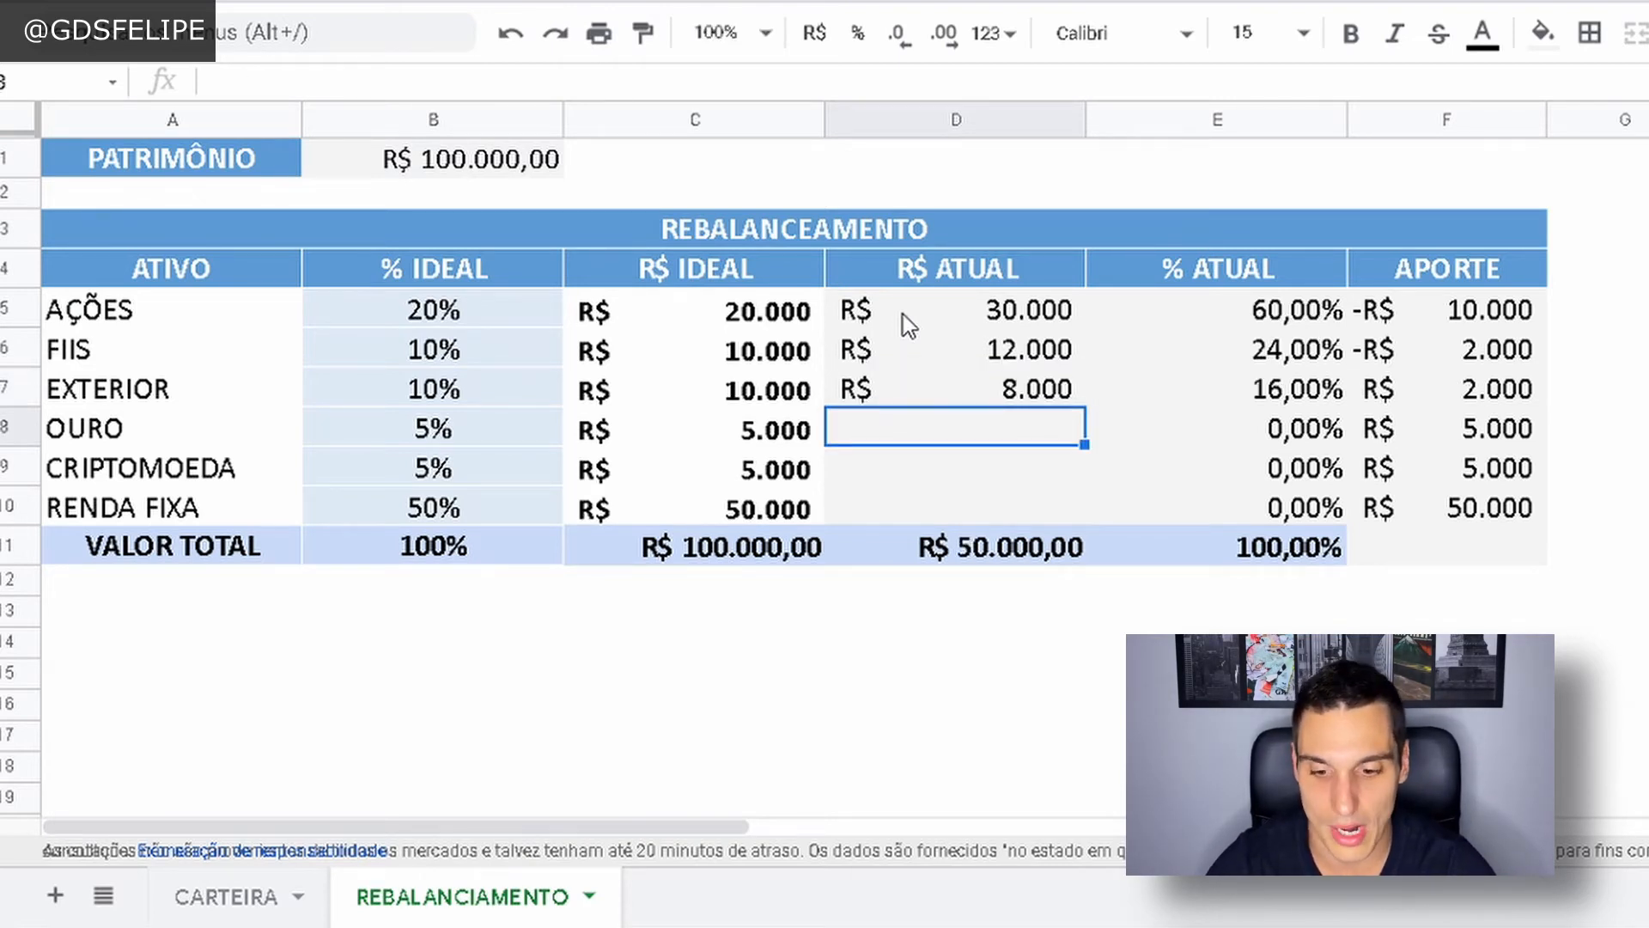
# Fill in the current amounts (R$ ATUAL): 6000 for OURO, 30000 for CRIPTOMOEDA and 51000 for RENDA FIXA.
pyautogui.write('6000')
pyautogui.press('Return')
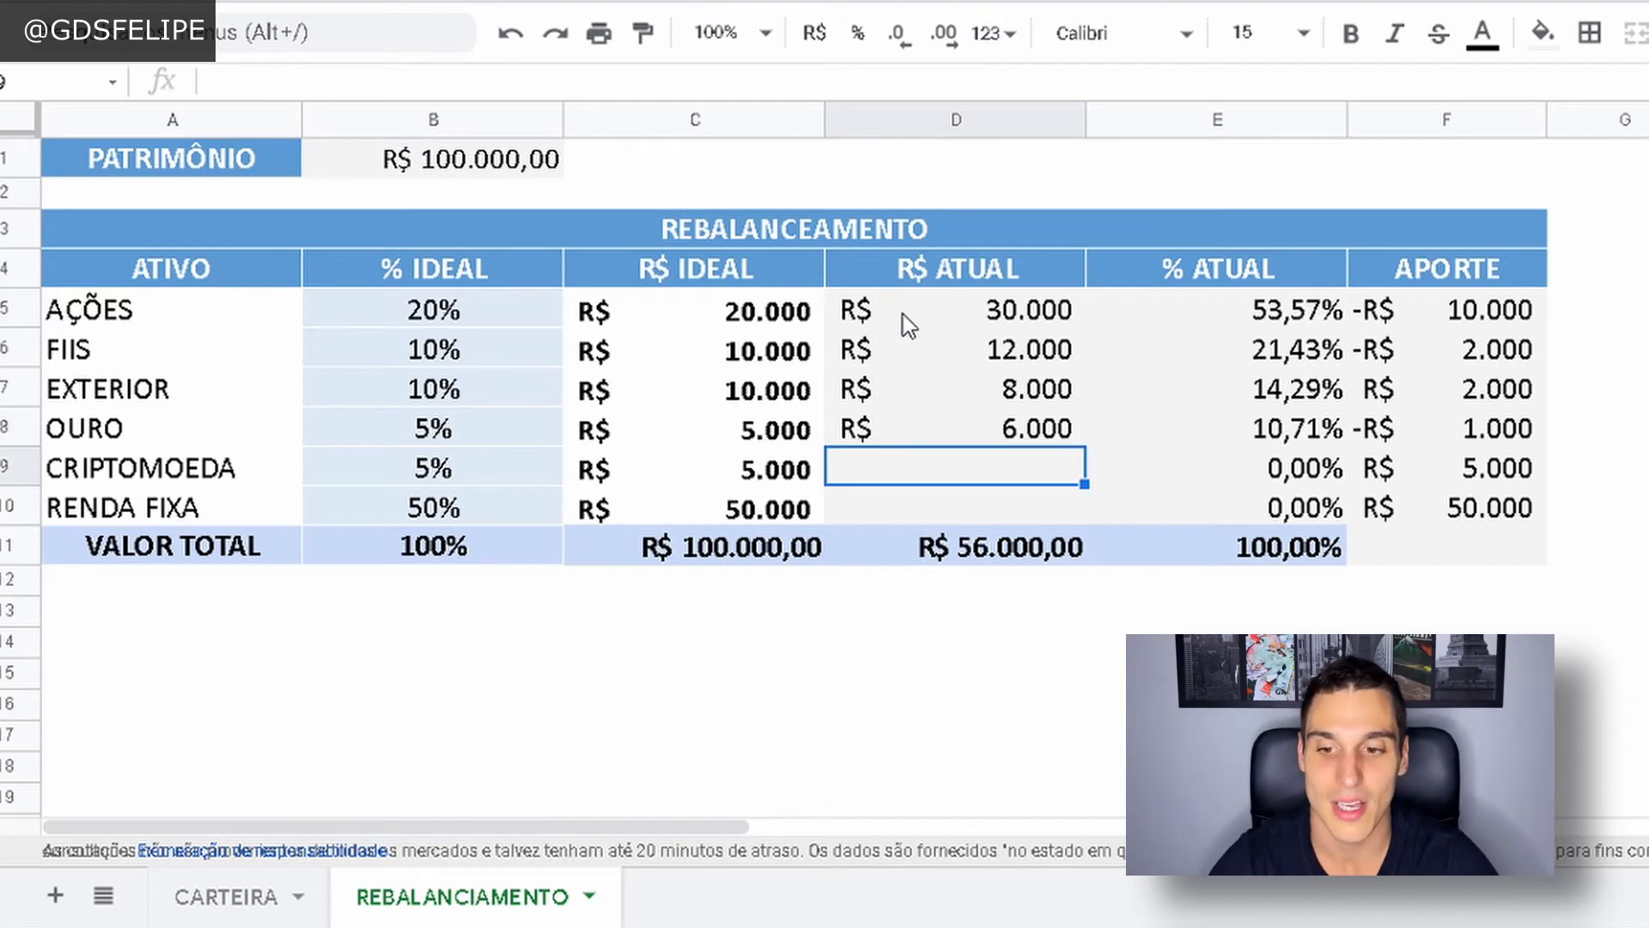
pyautogui.write('30000')
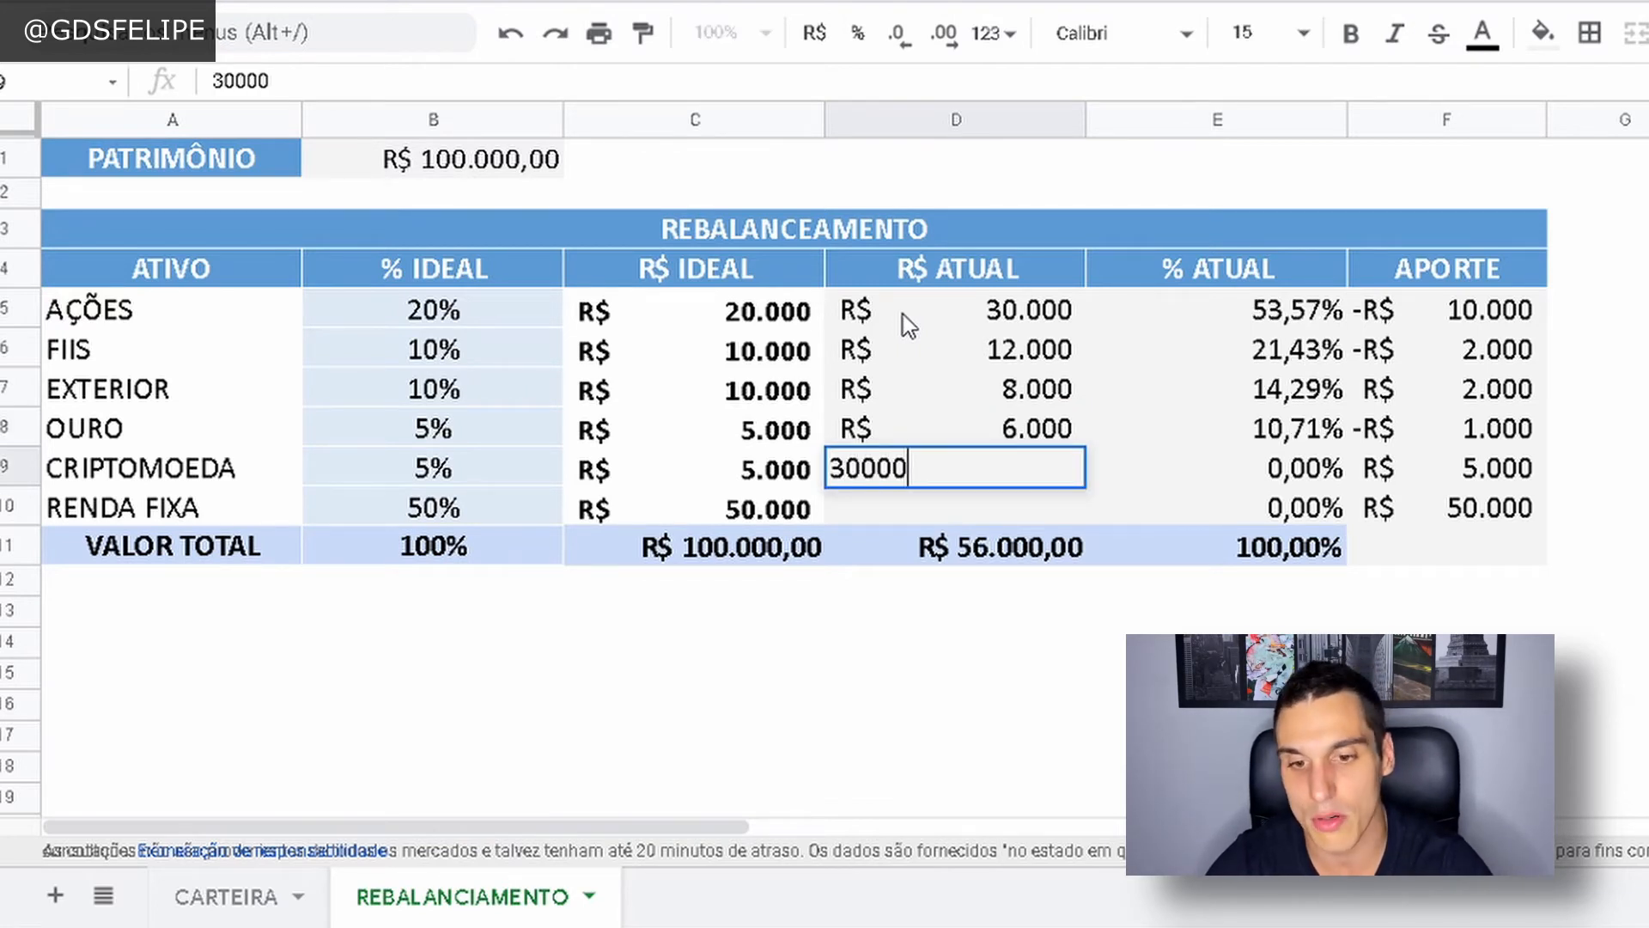
pyautogui.press('Return')
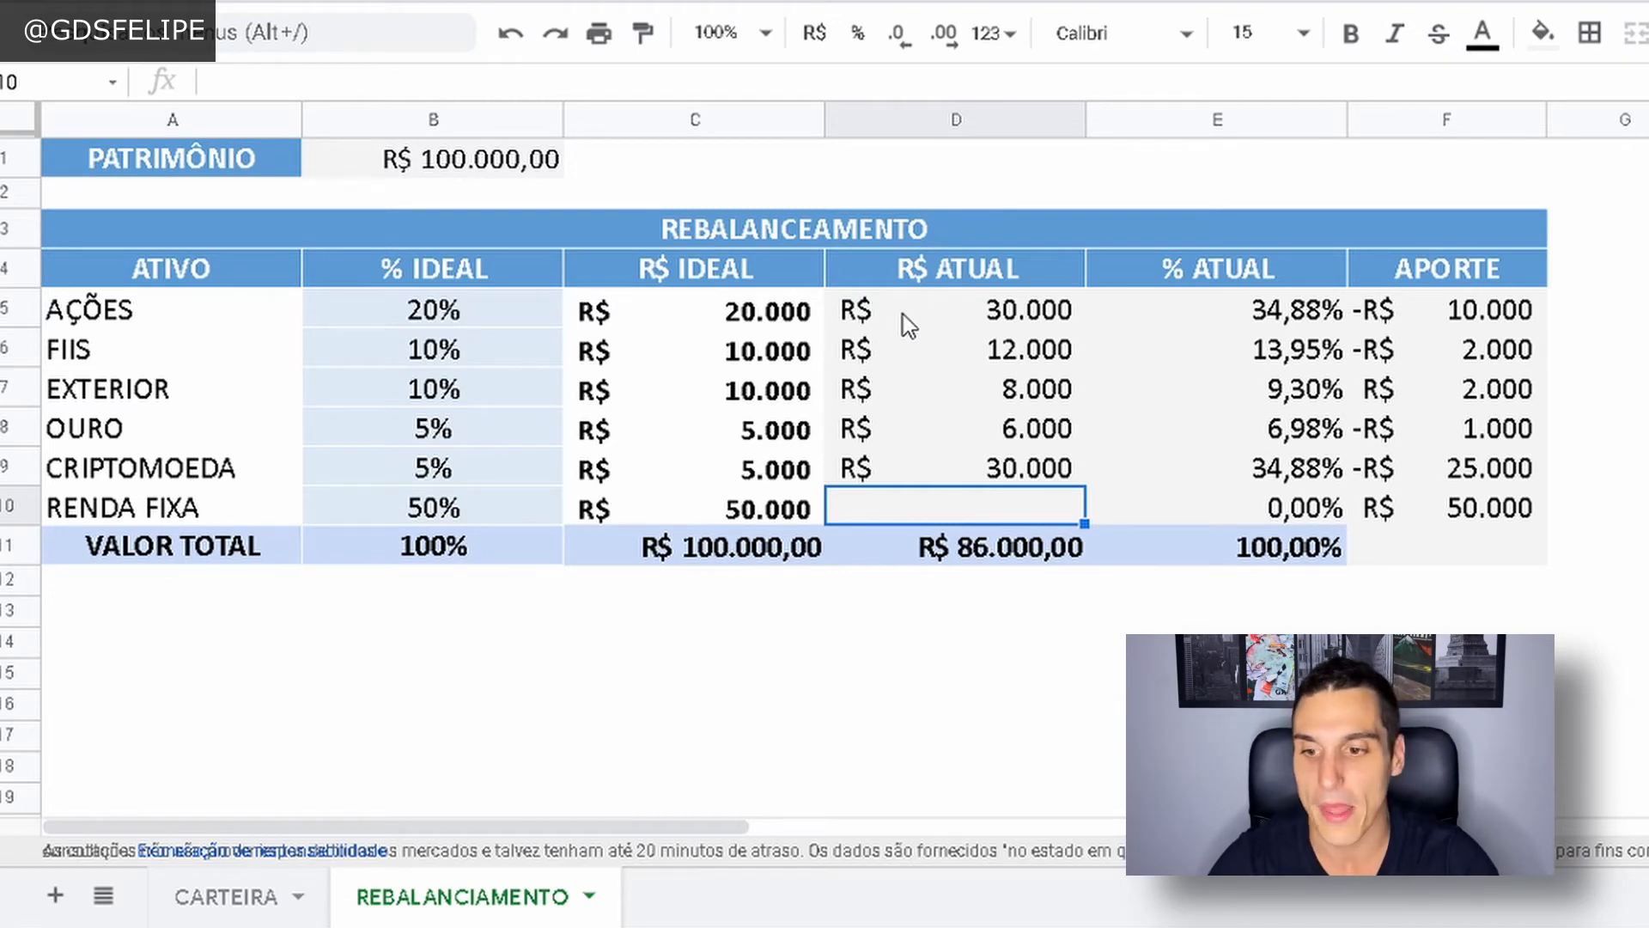
pyautogui.write('51')
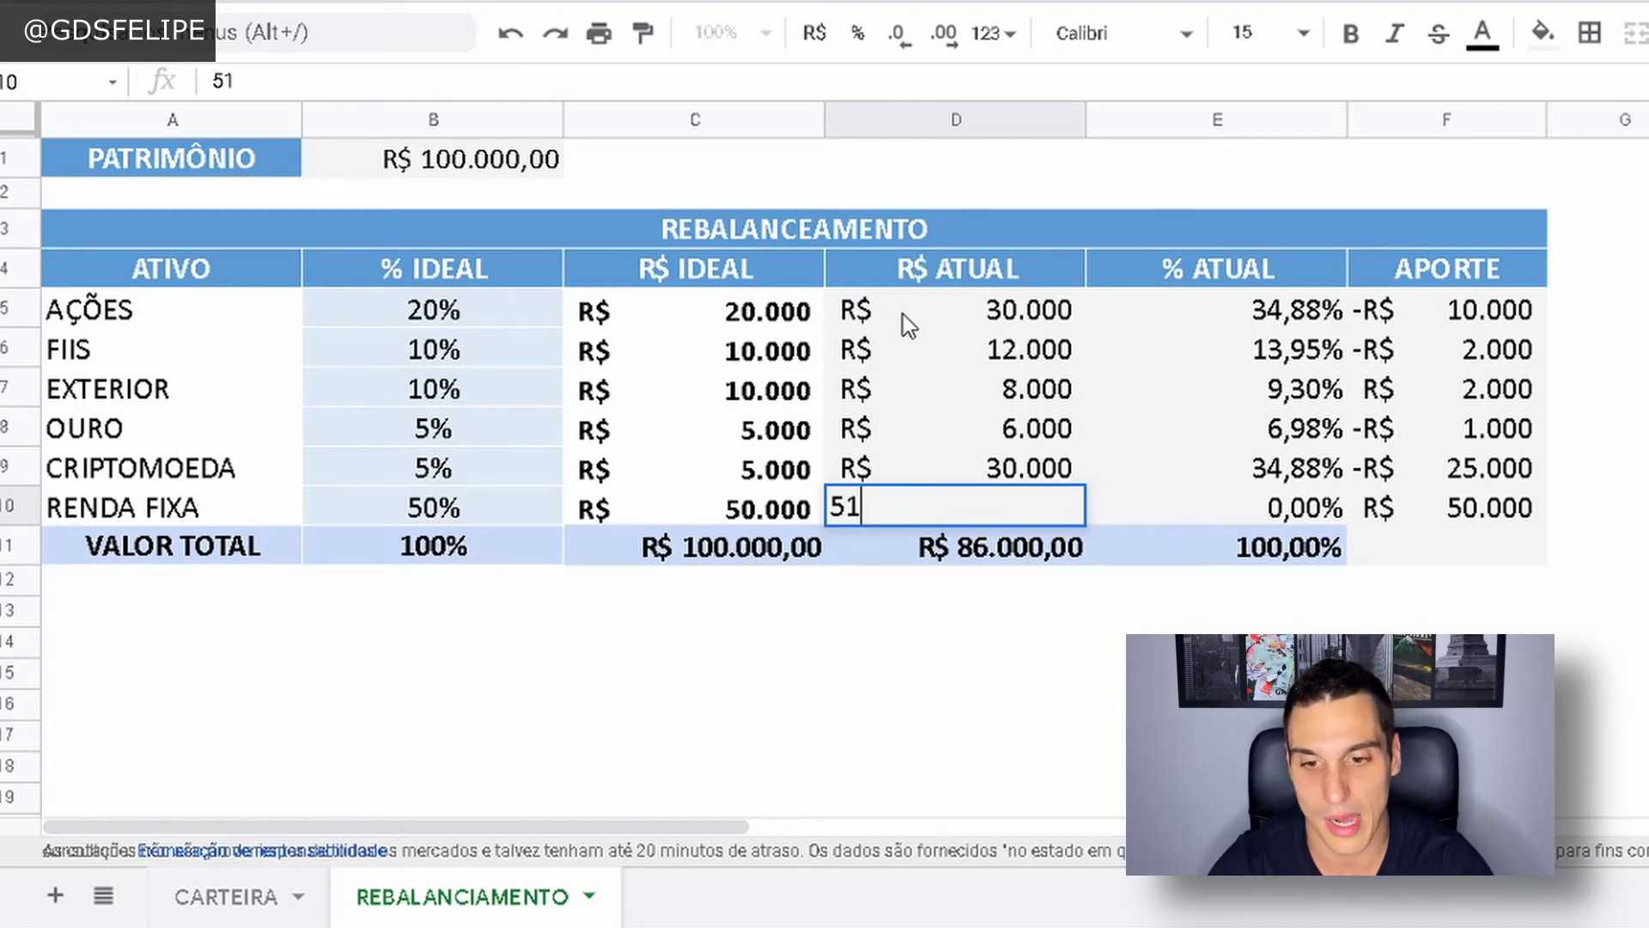
pyautogui.write('.00000')
pyautogui.press('Return')
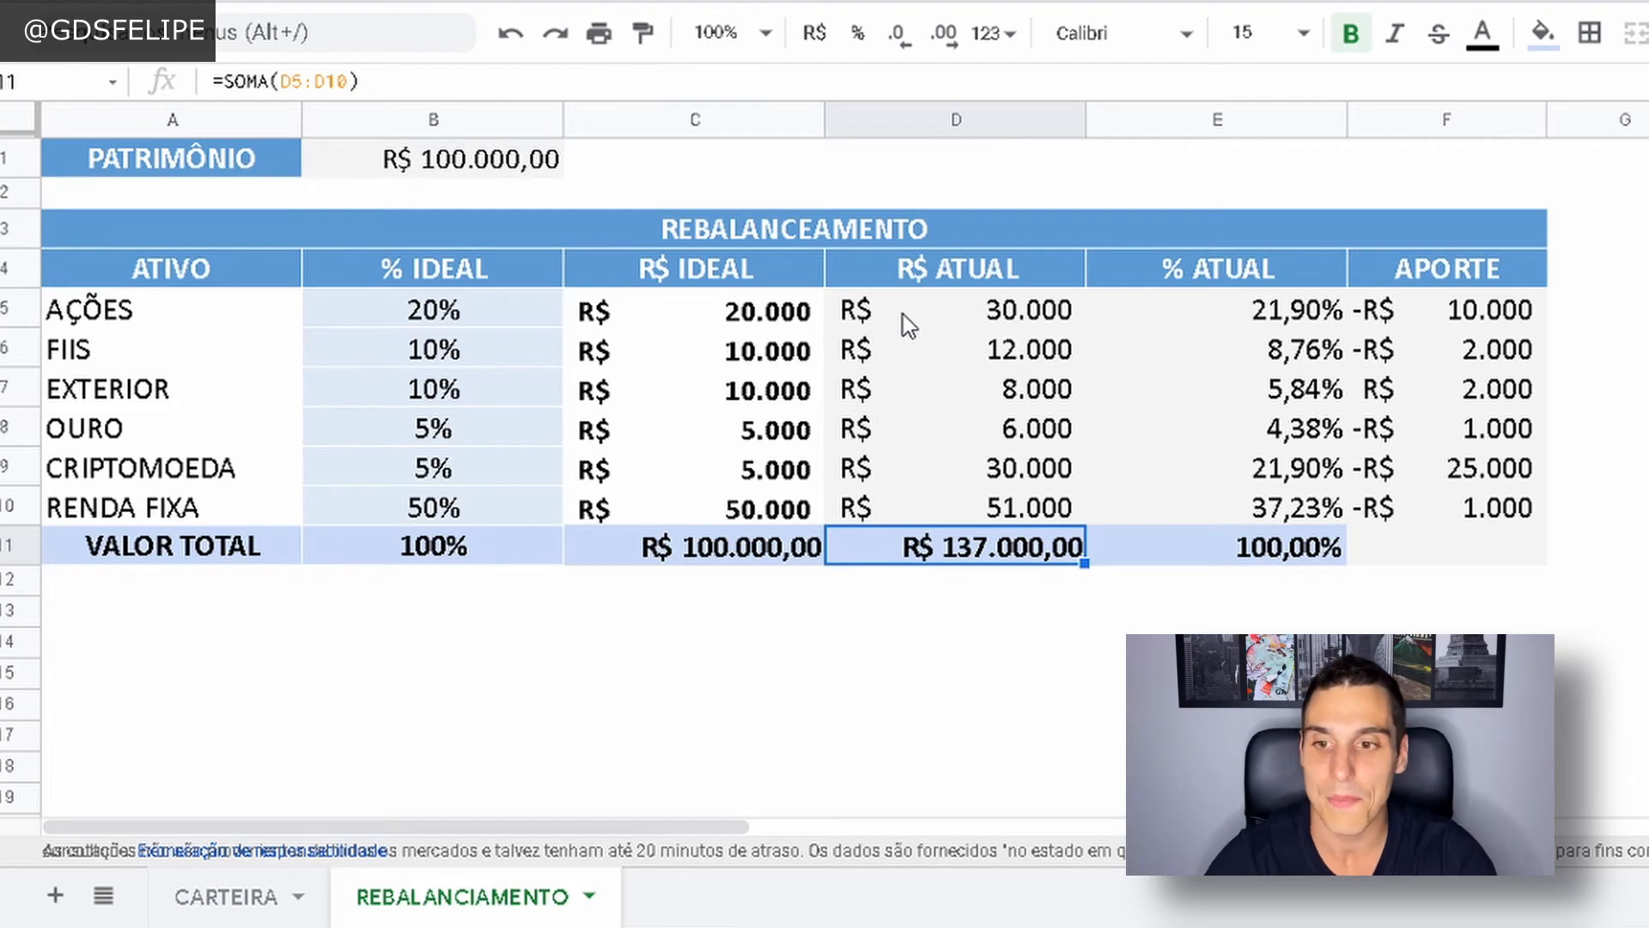
# Change the PATRIMÔNIO value to 137000.
pyautogui.click(486, 162)
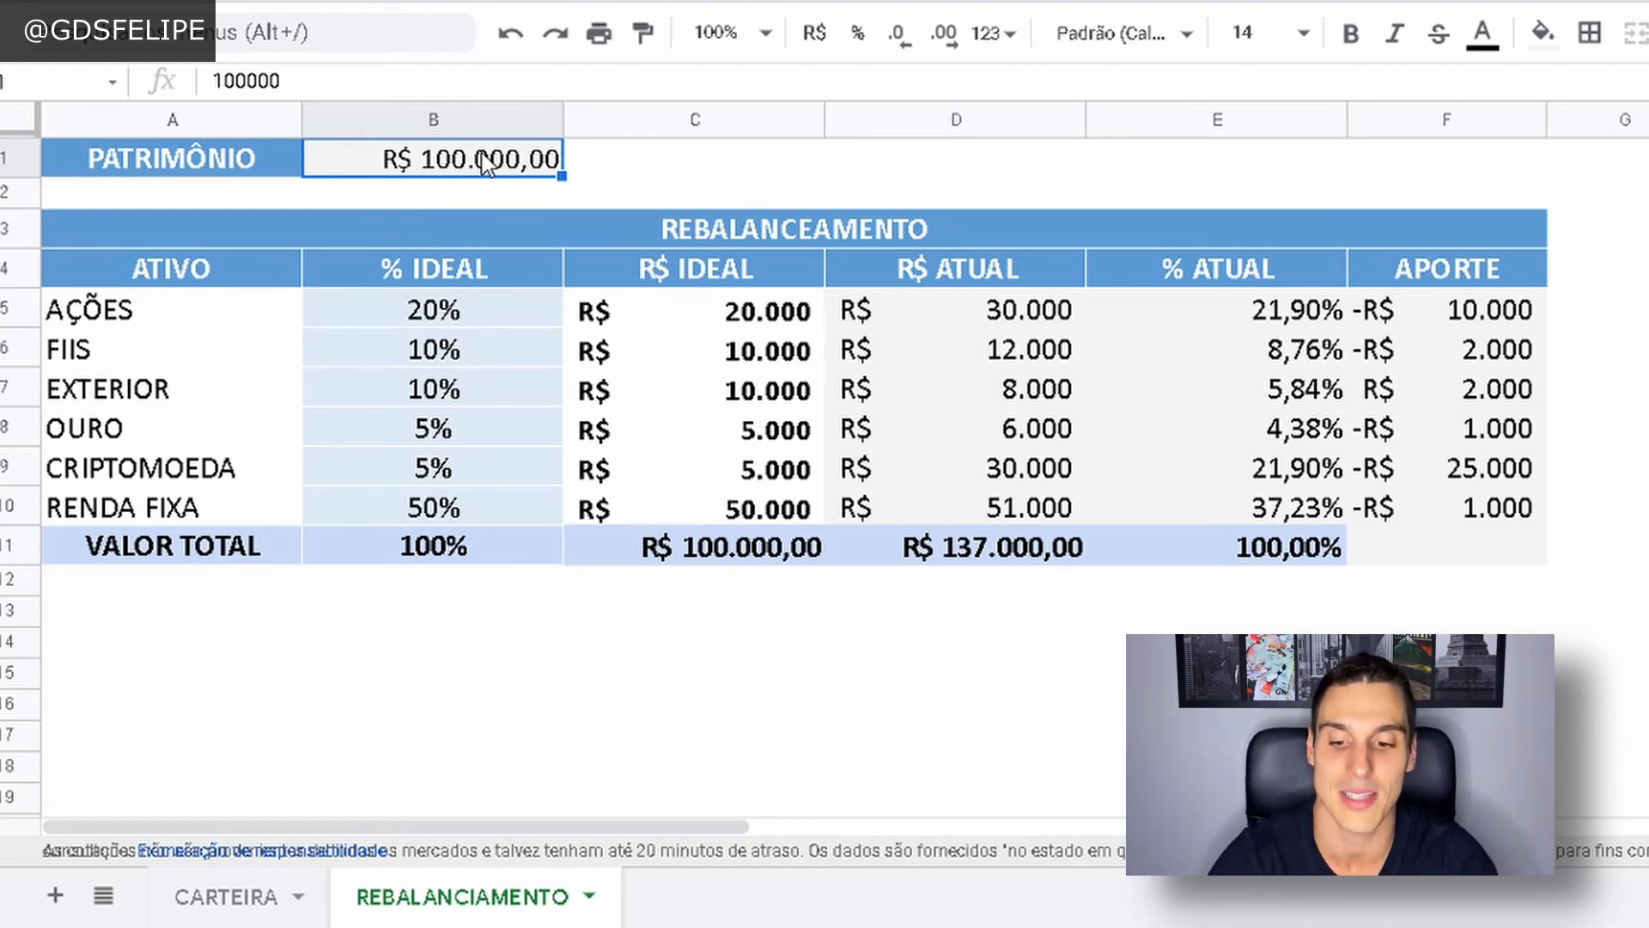
pyautogui.write('137000')
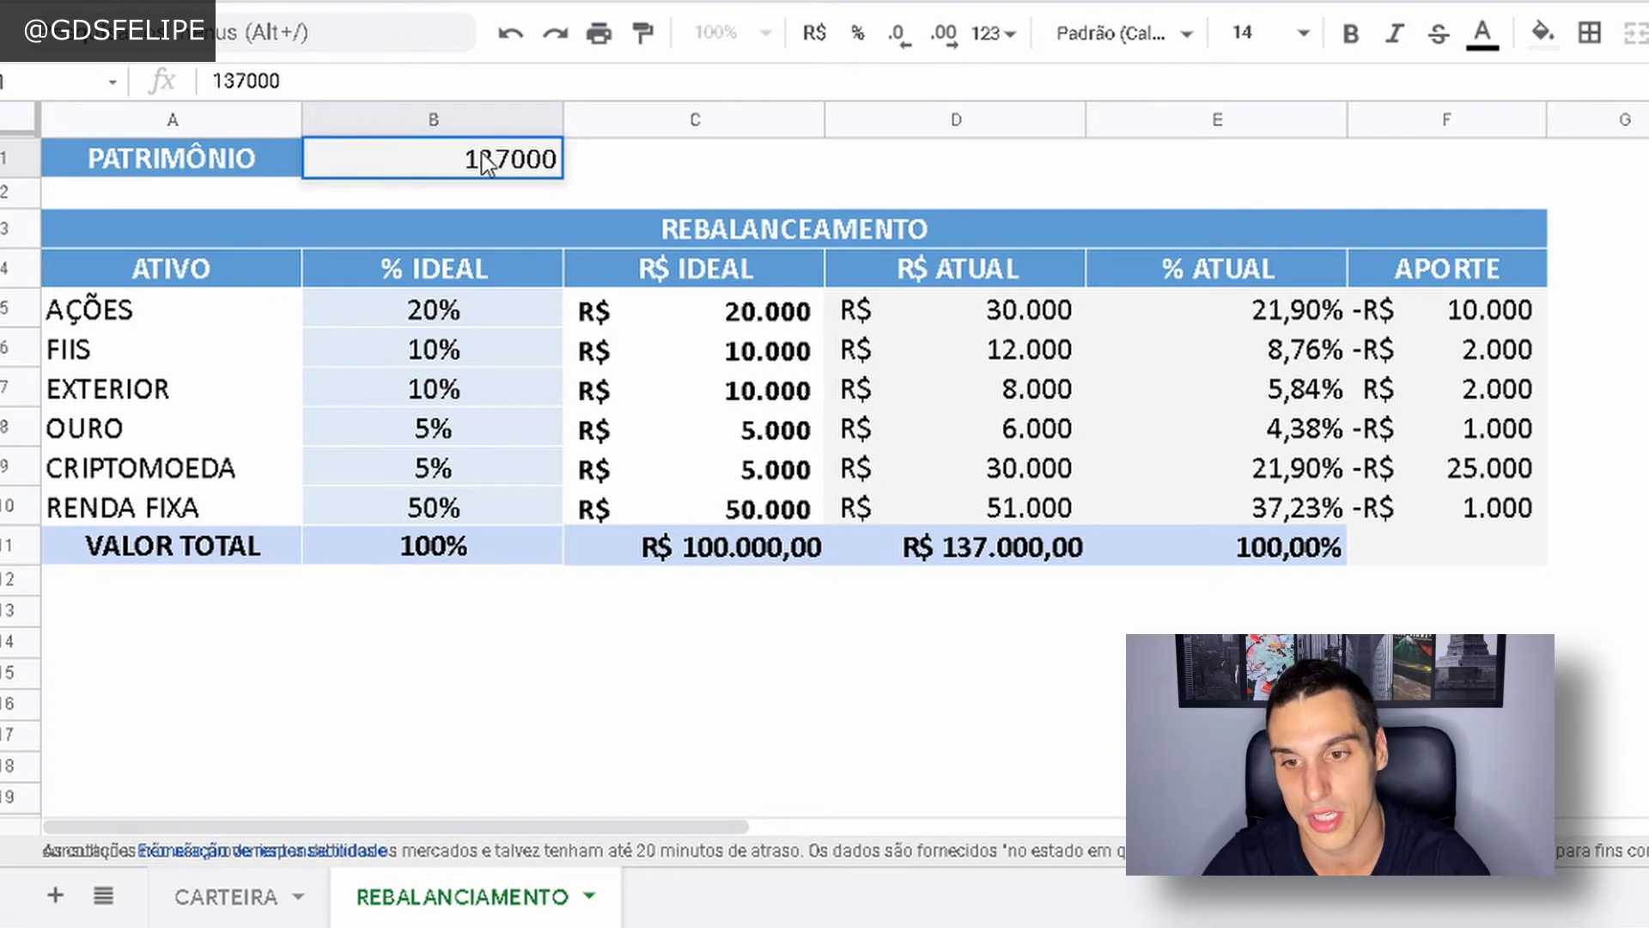
pyautogui.press('Return')
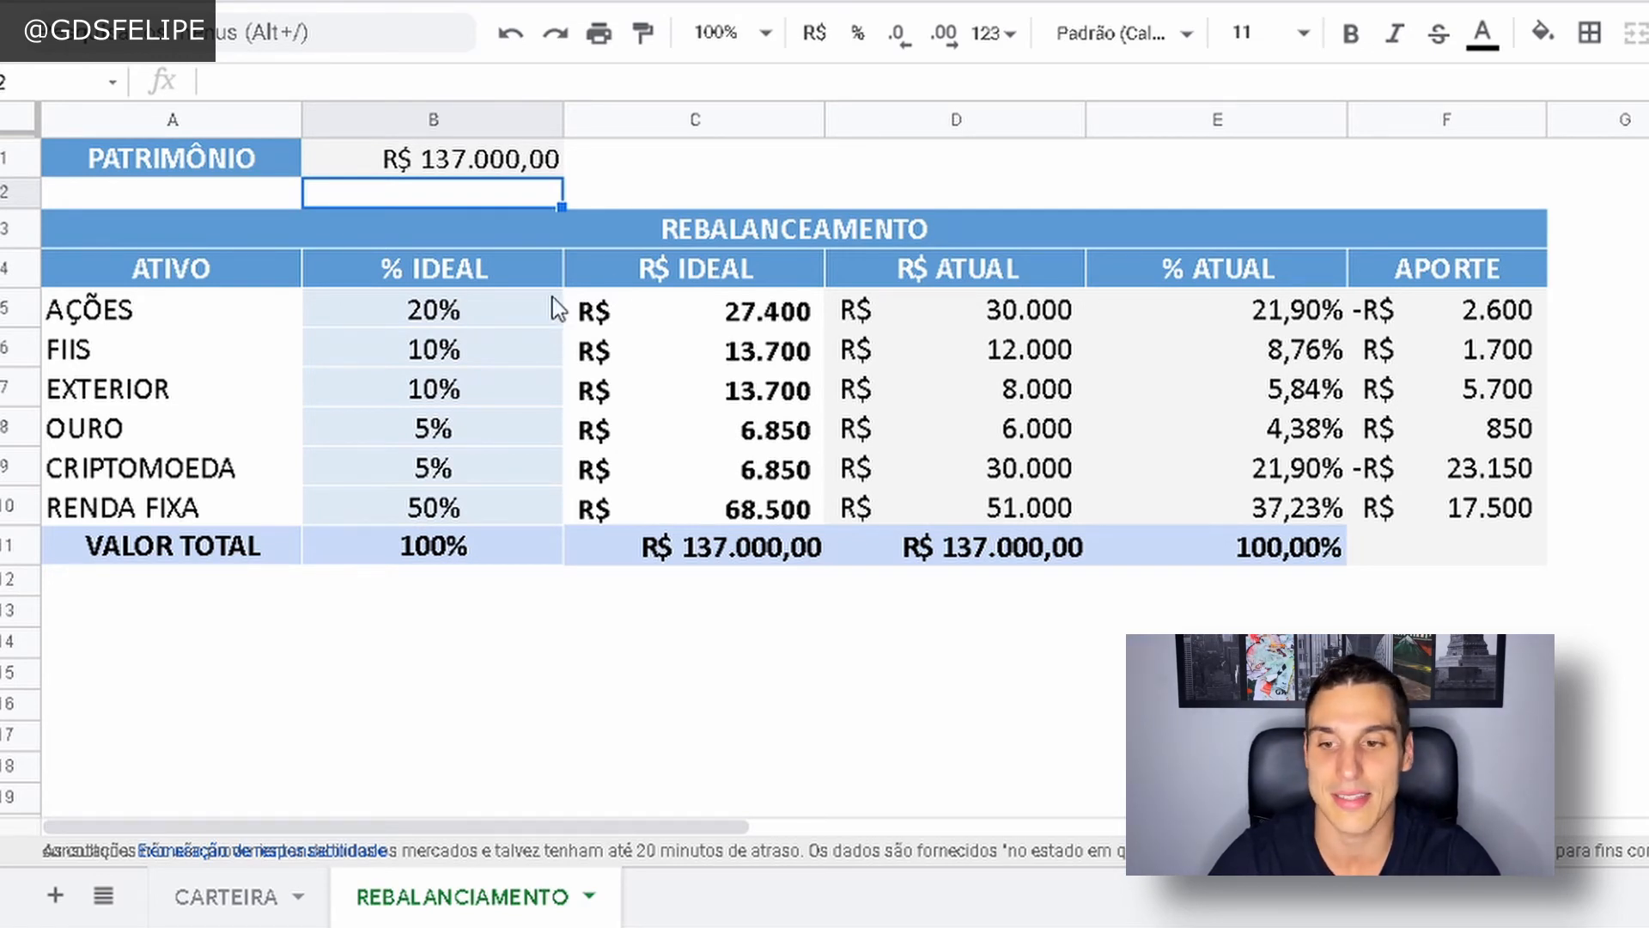
# Compare the ideal and current amounts of AÇÕES and RENDA FIXA, and examine the current FIIS amount and the APORTE for AÇÕES and FIIS.
pyautogui.click(466, 323)
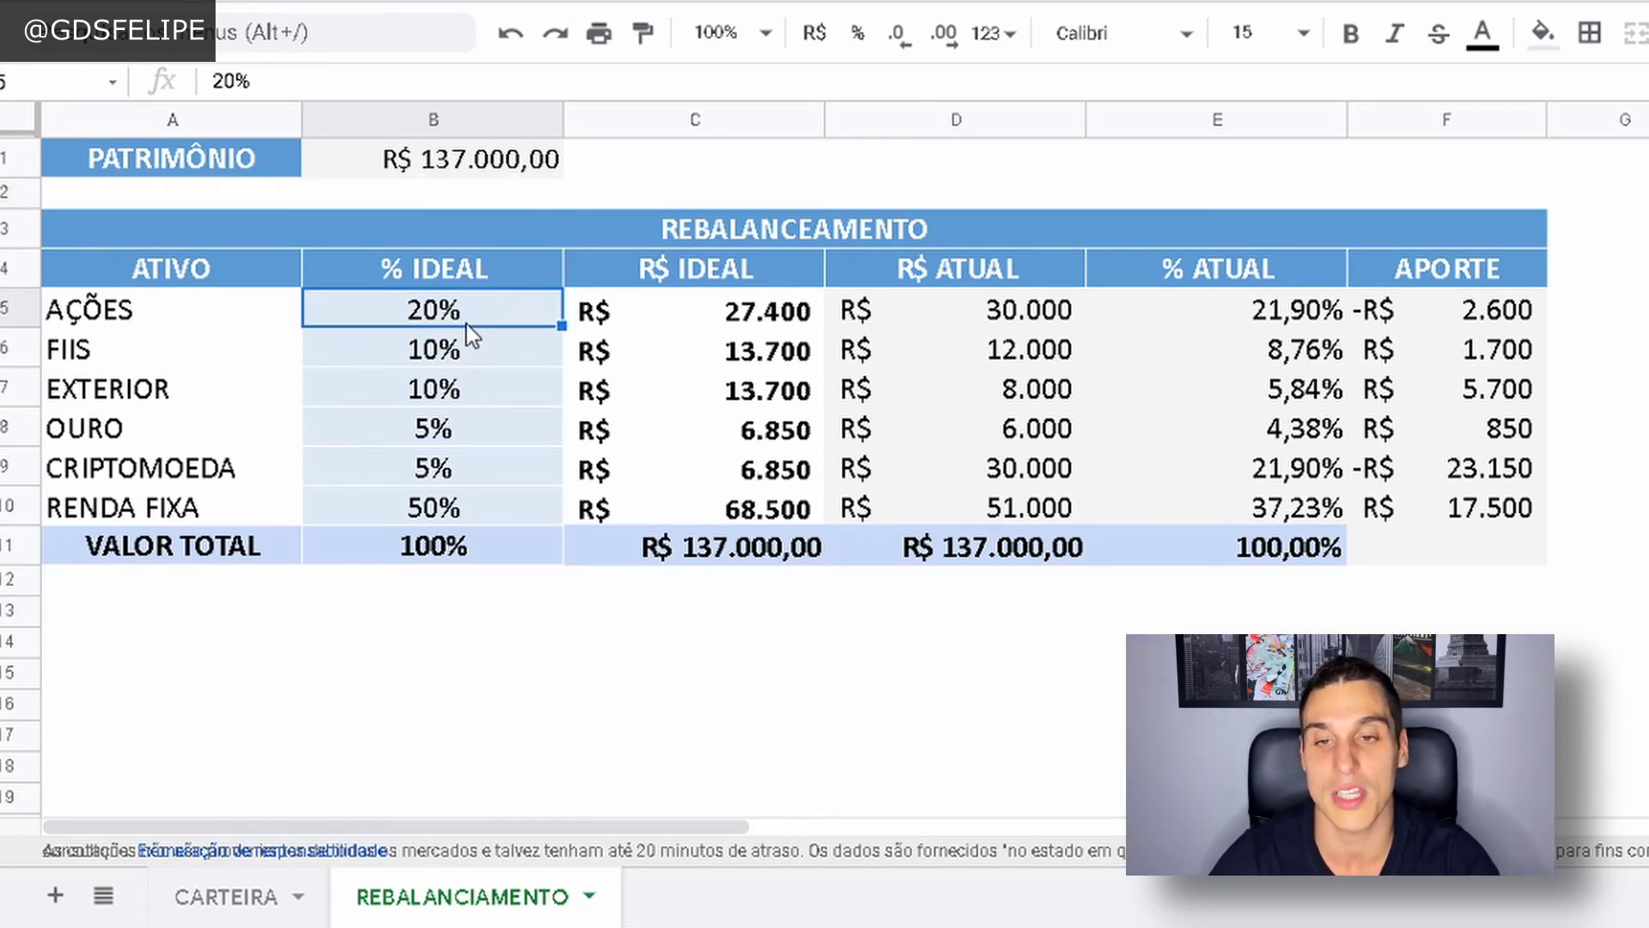
pyautogui.click(718, 321)
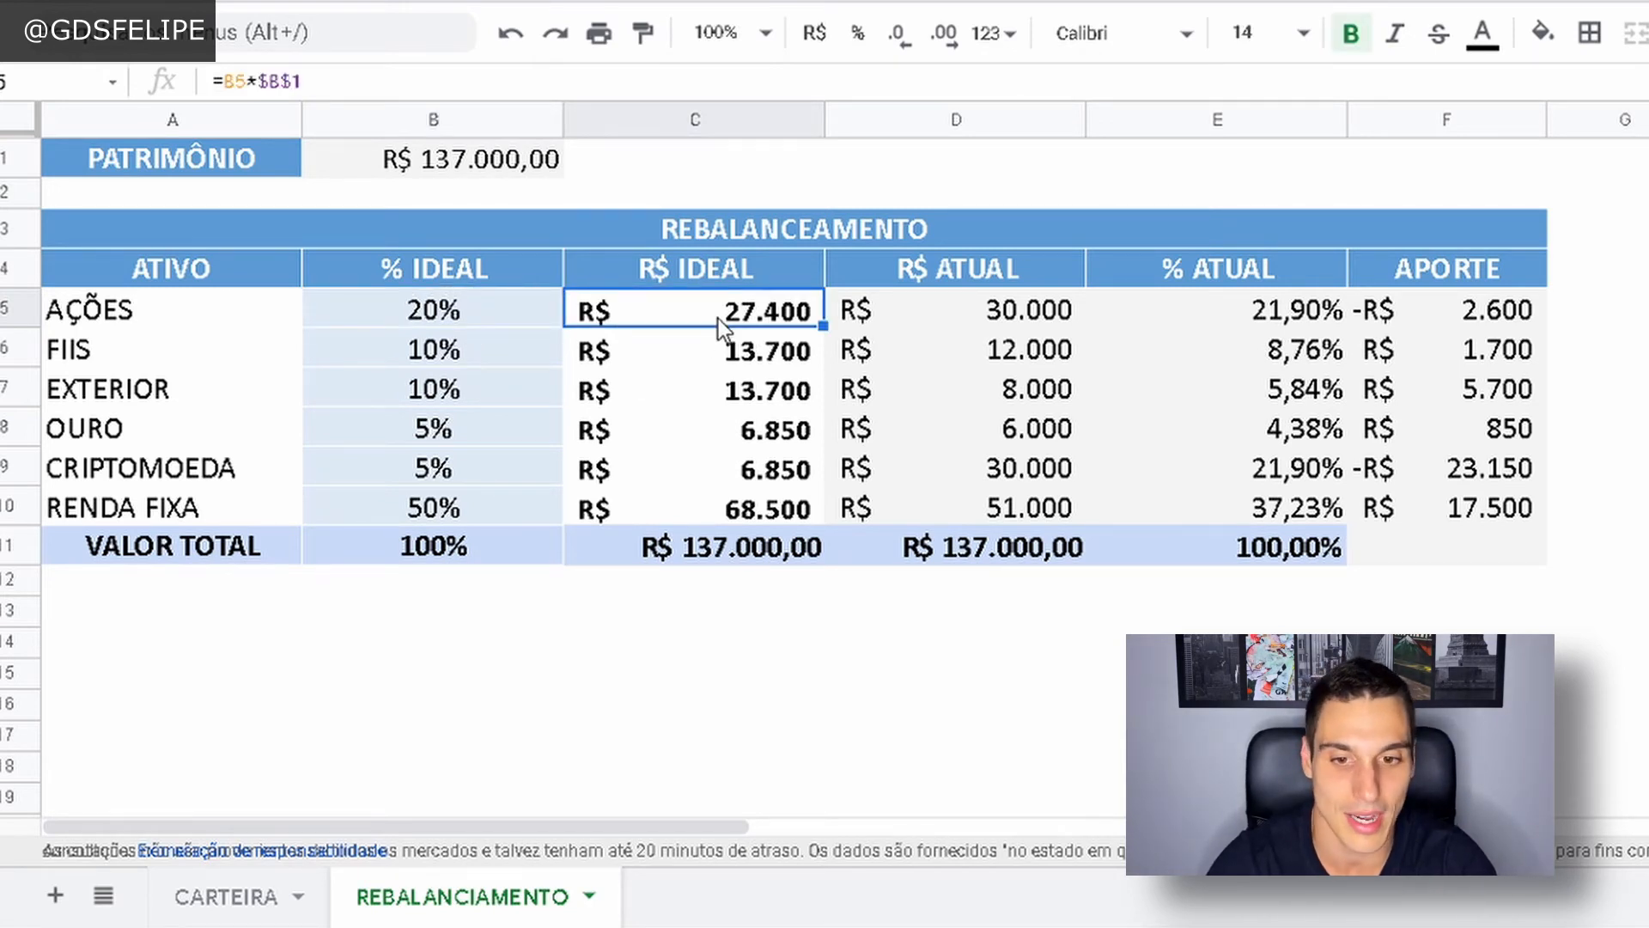
pyautogui.click(936, 311)
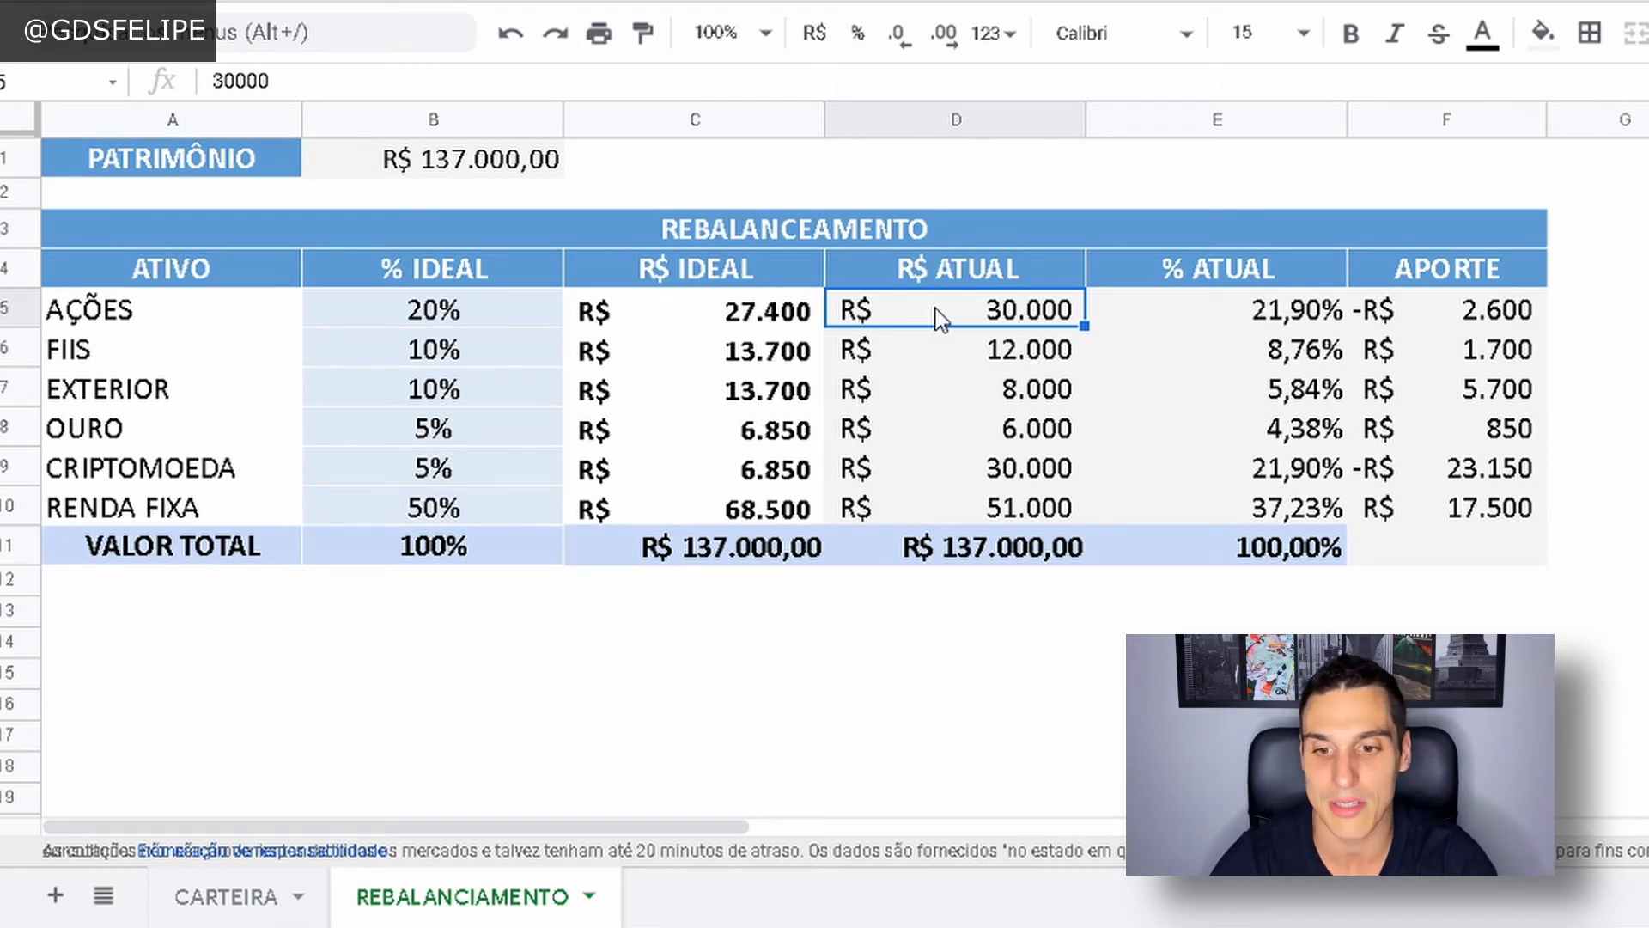
pyautogui.click(731, 518)
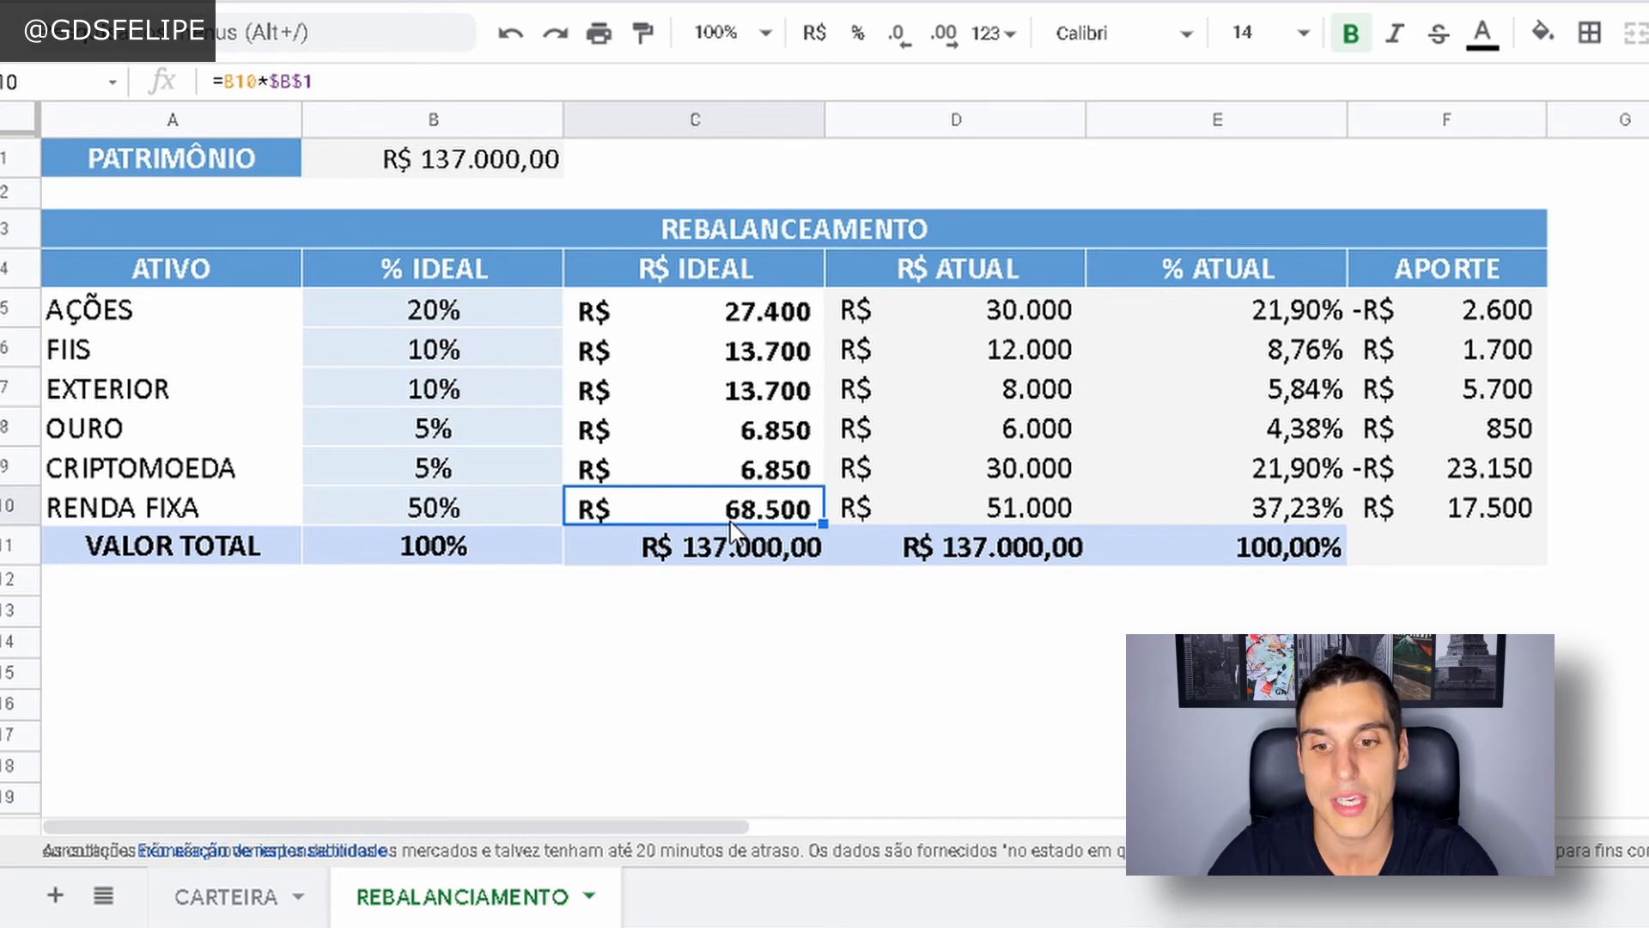
pyautogui.click(974, 517)
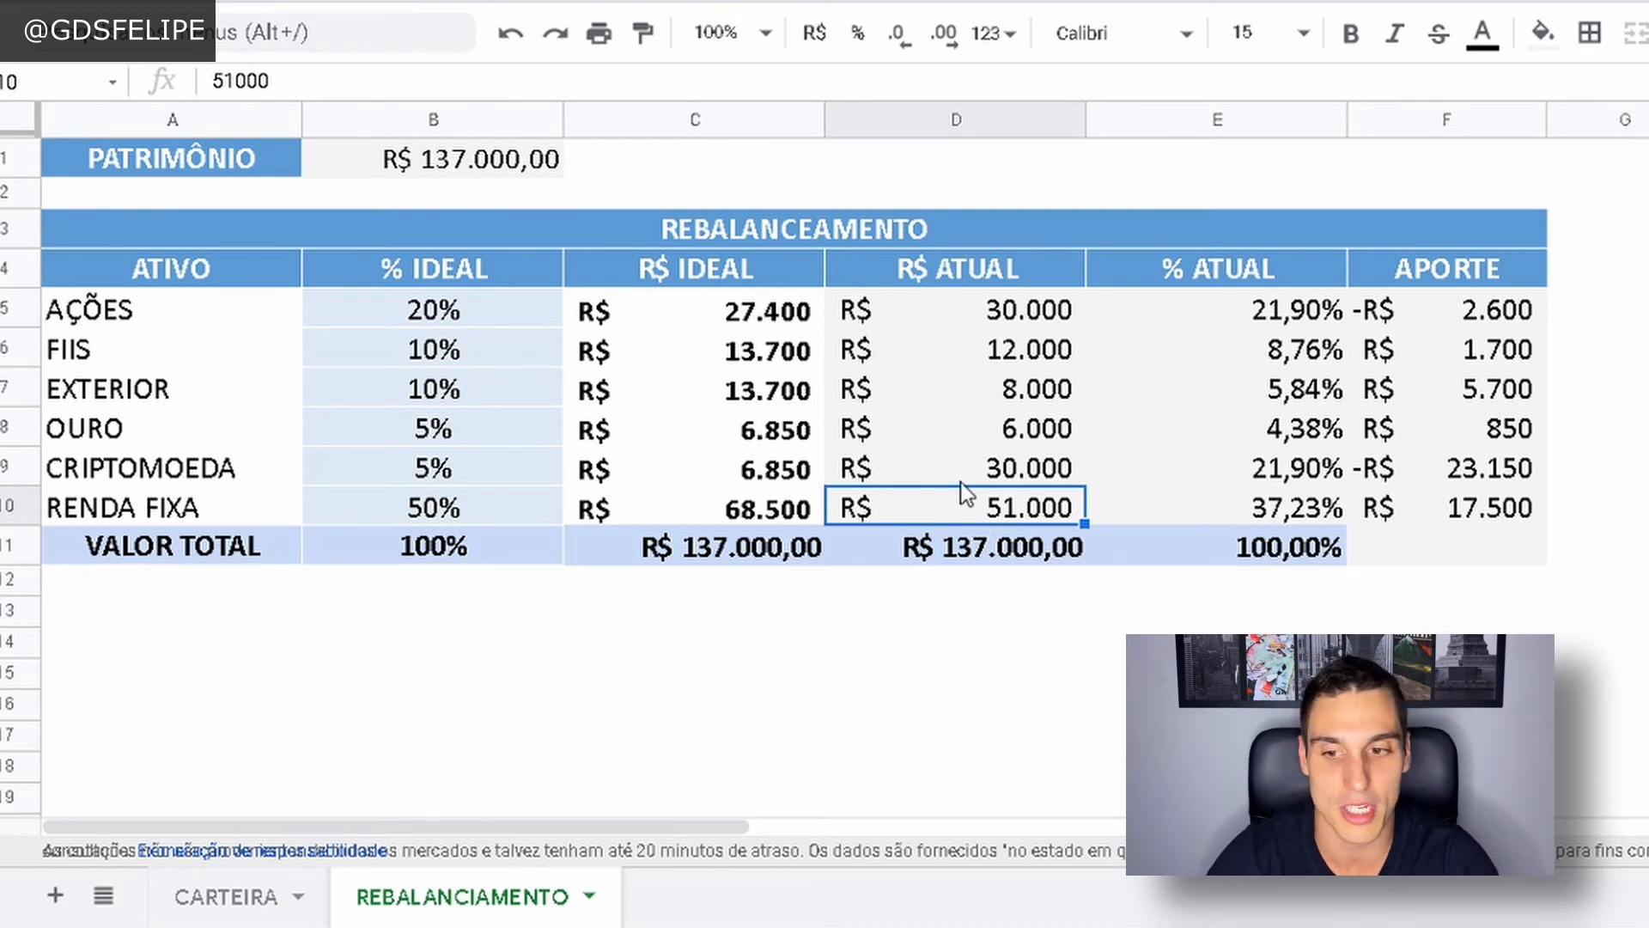
pyautogui.click(1009, 359)
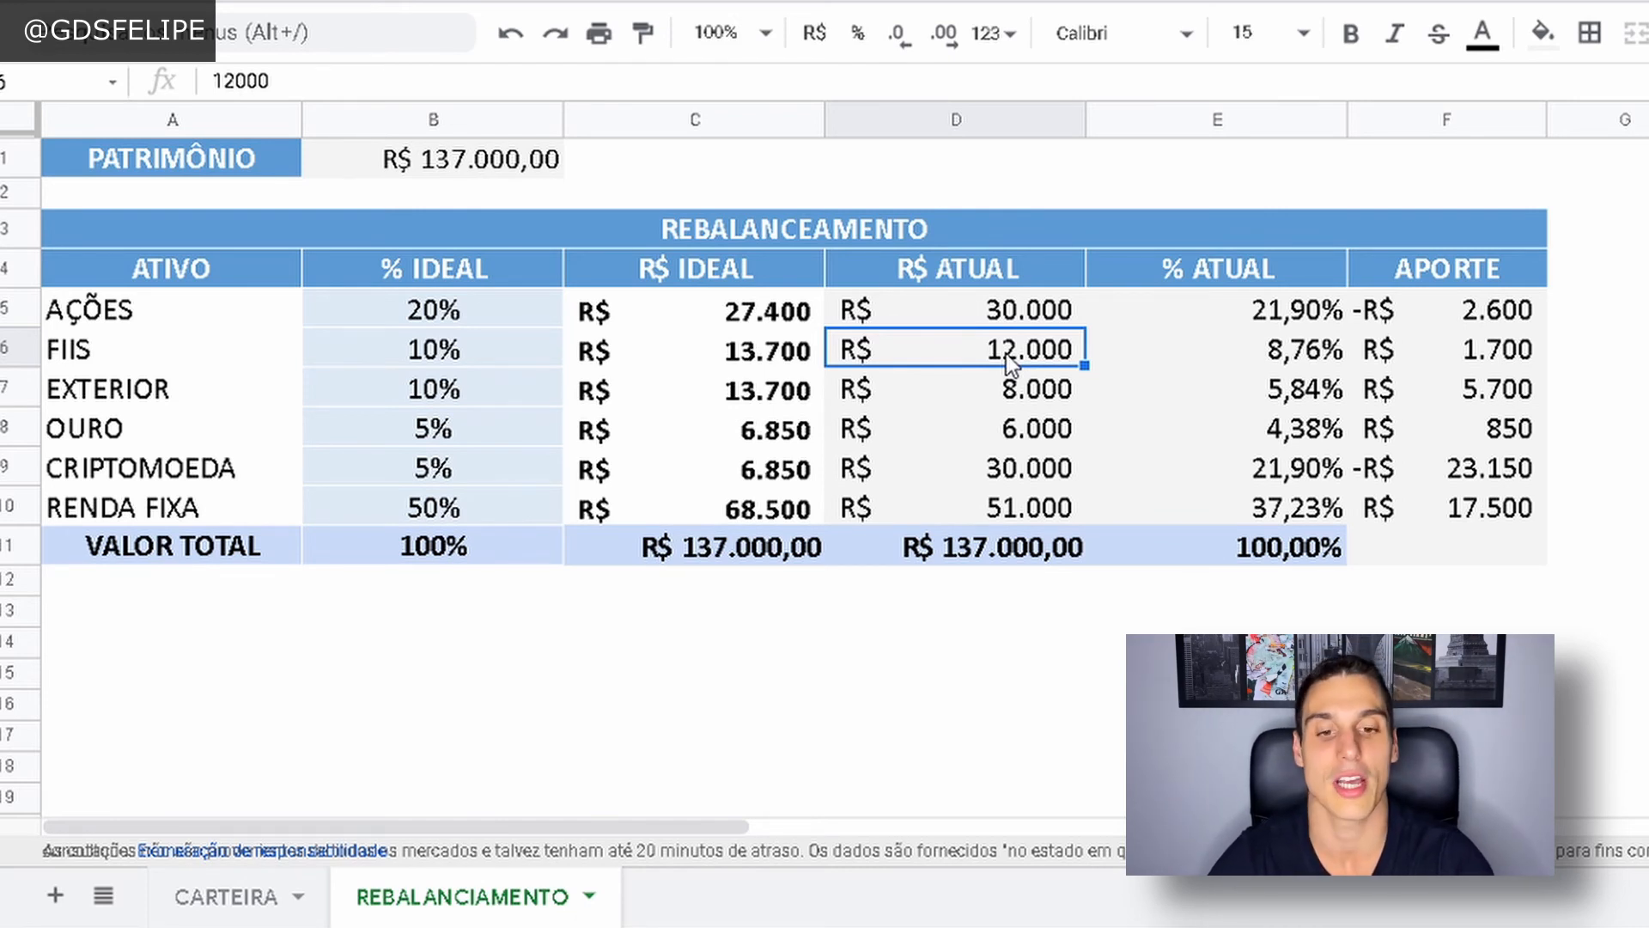
pyautogui.click(1449, 320)
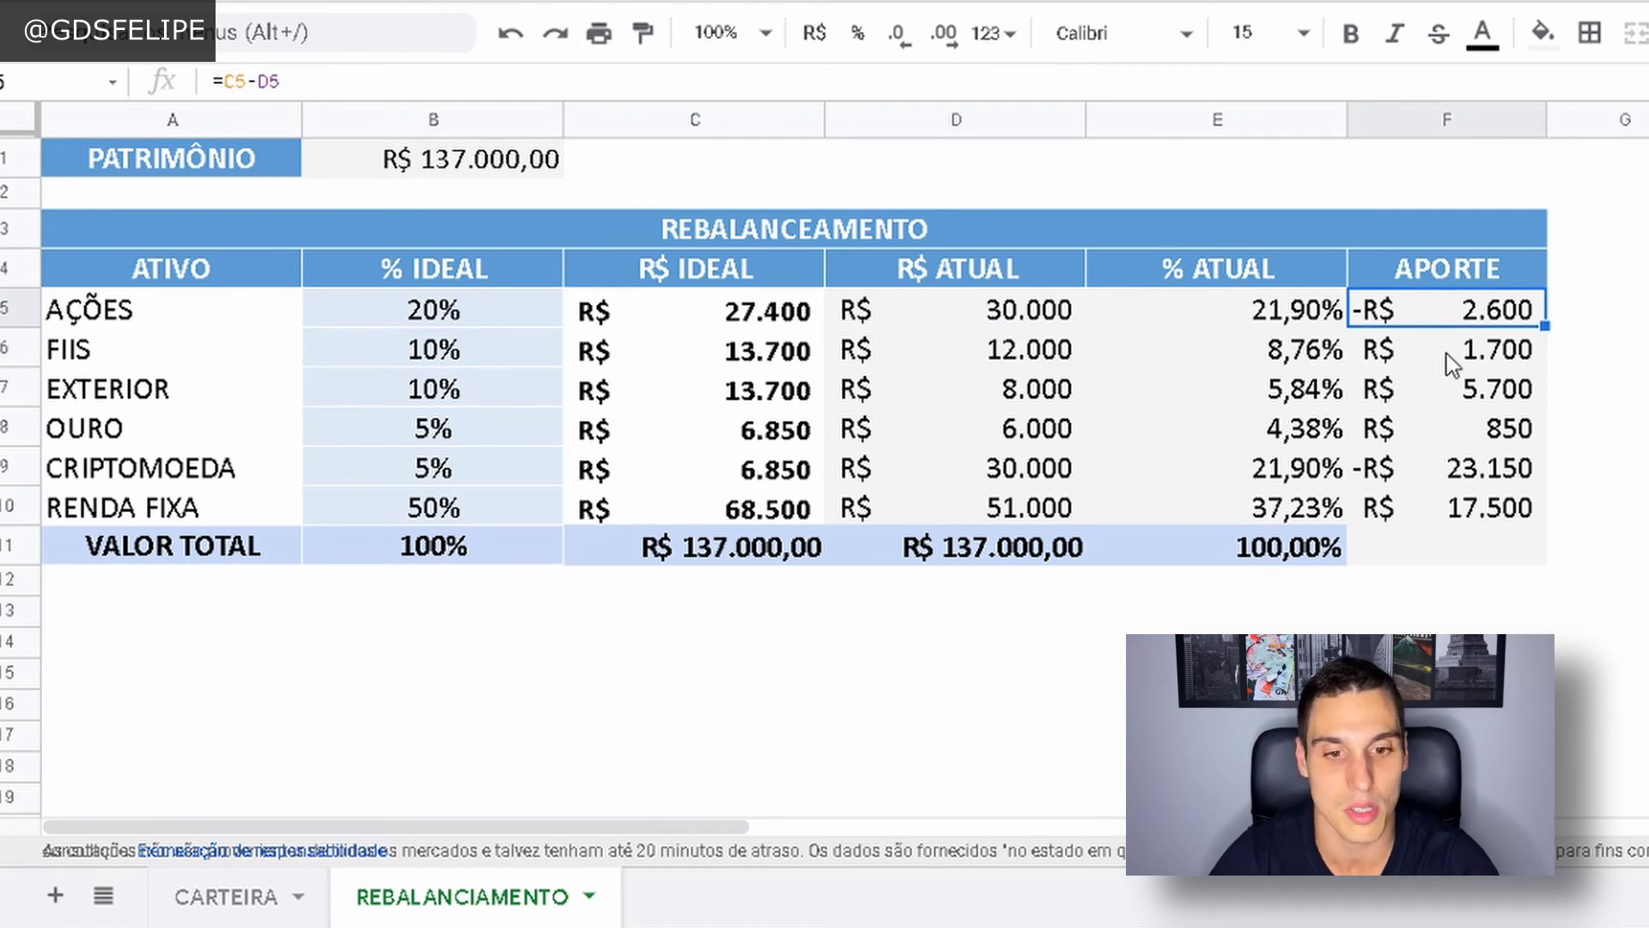
pyautogui.click(1449, 359)
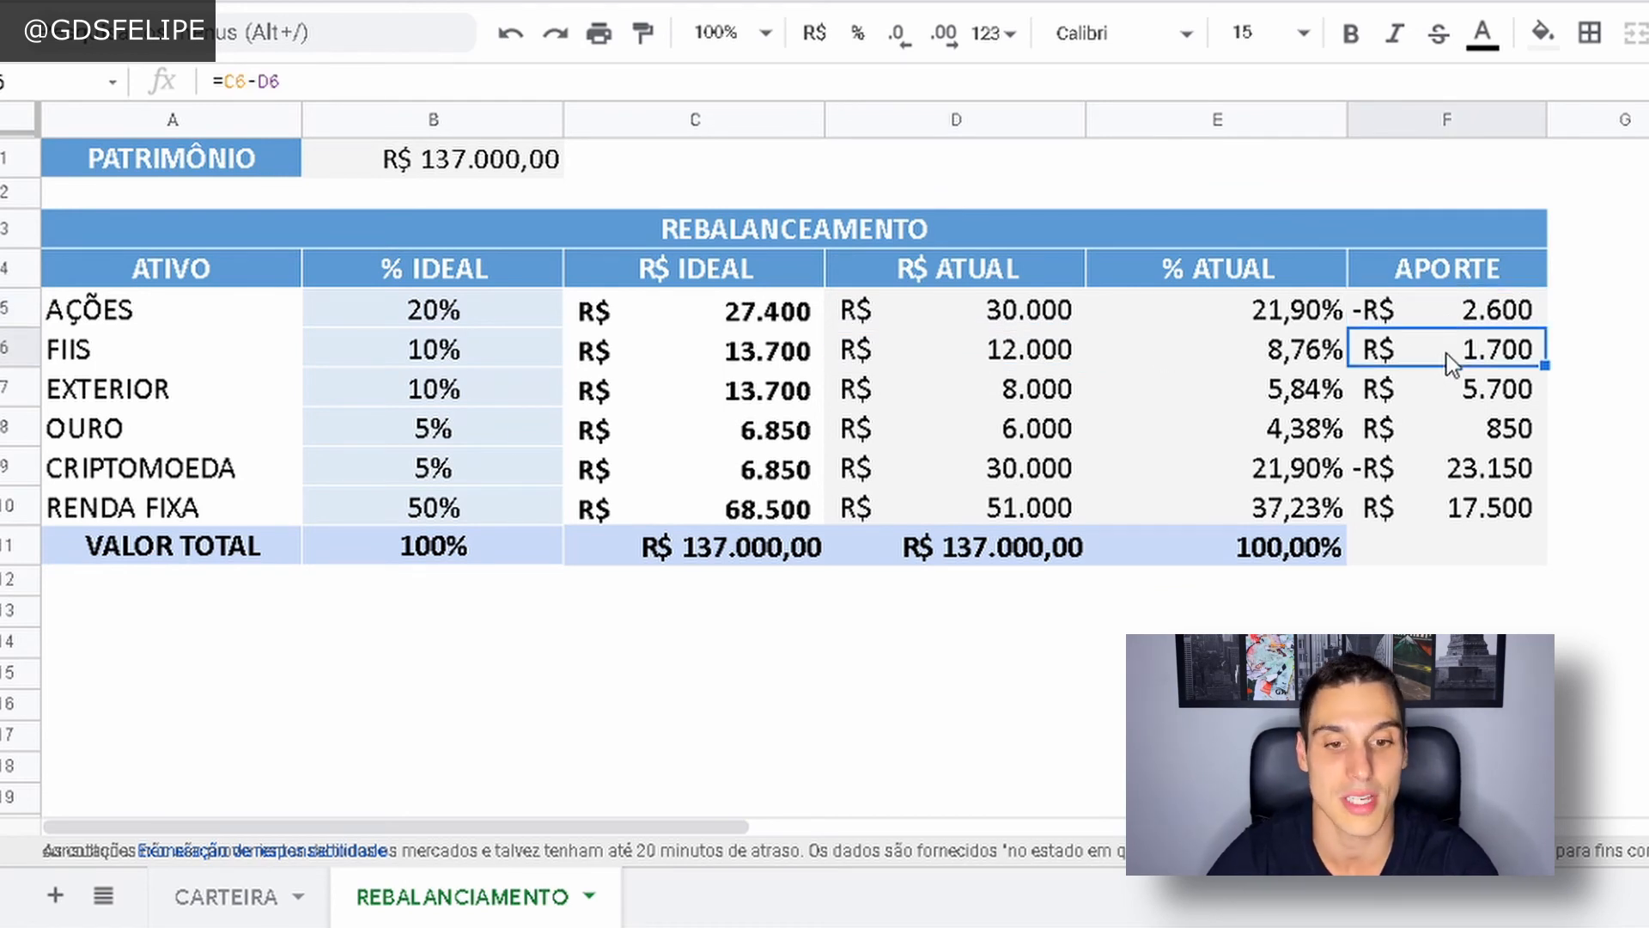